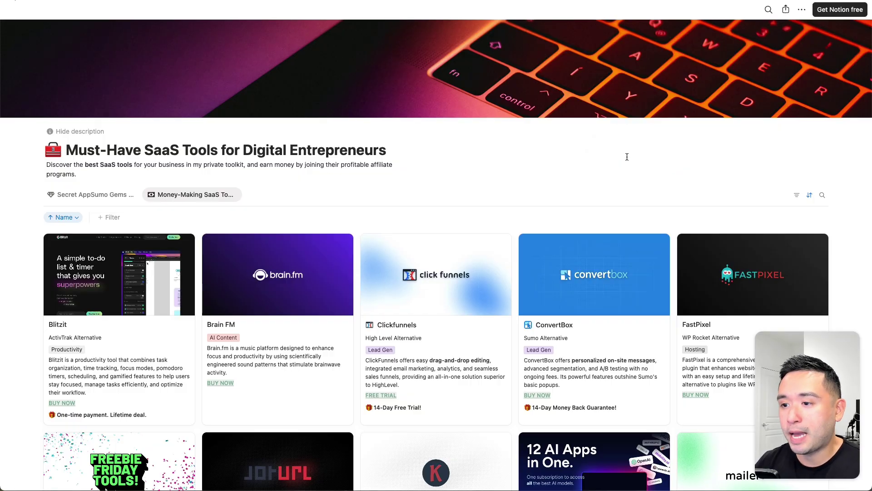
- Browse up and down through the SaaS tool cards in the Notion gallery
left_click(627, 157)
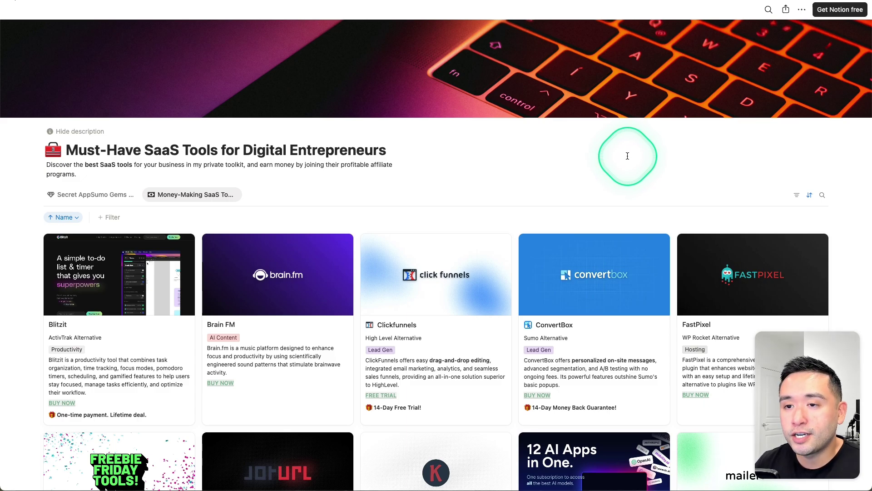
scroll(626, 155, "down", 3)
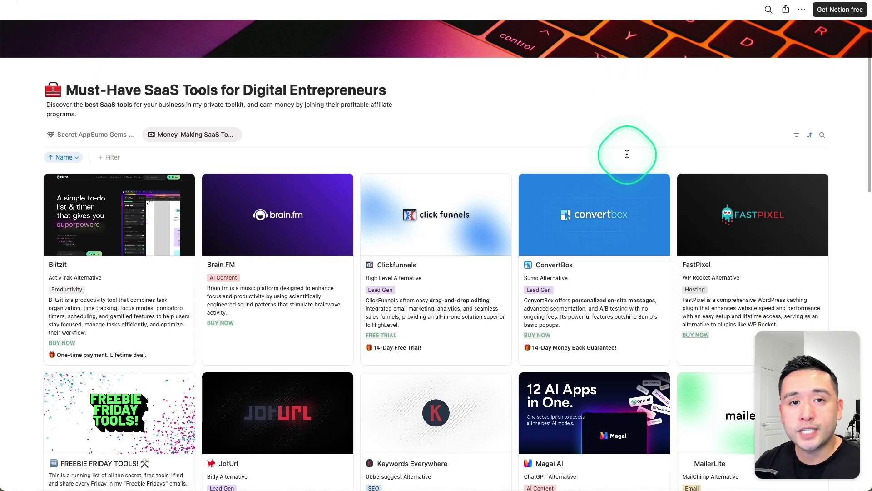
scroll(626, 154, "down", 3)
scroll(624, 152, "up", 5)
scroll(626, 158, "up", 1)
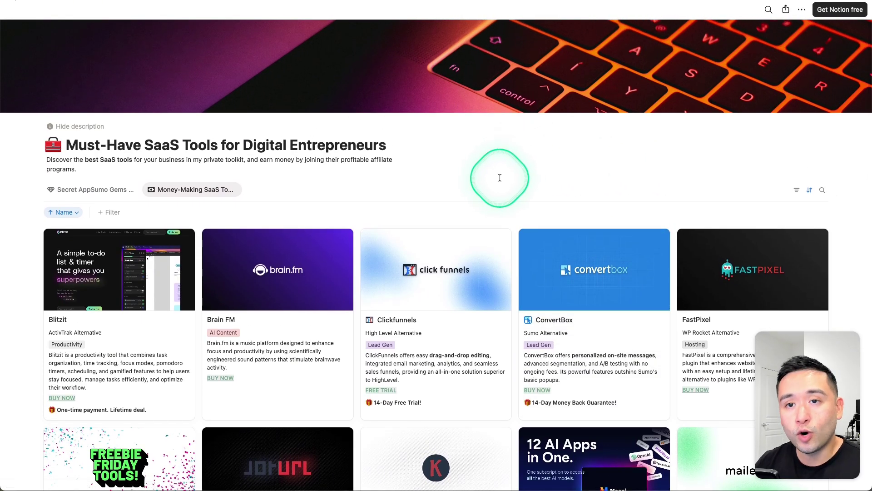
scroll(502, 177, "down", 9)
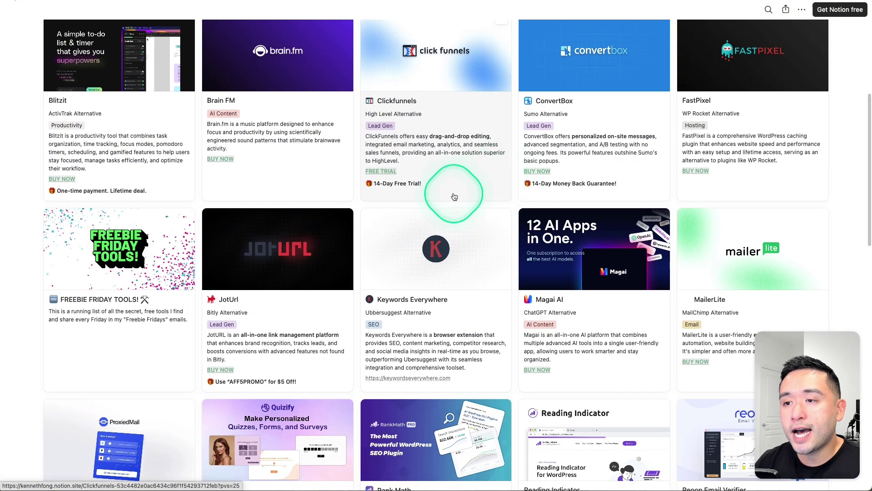
scroll(464, 195, "up", 5)
scroll(464, 195, "up", 4)
- Highlight the gallery's title and description text, then clear the selection
left_click_drag(116, 146, 381, 161)
left_click(433, 153)
scroll(484, 164, "up", 1)
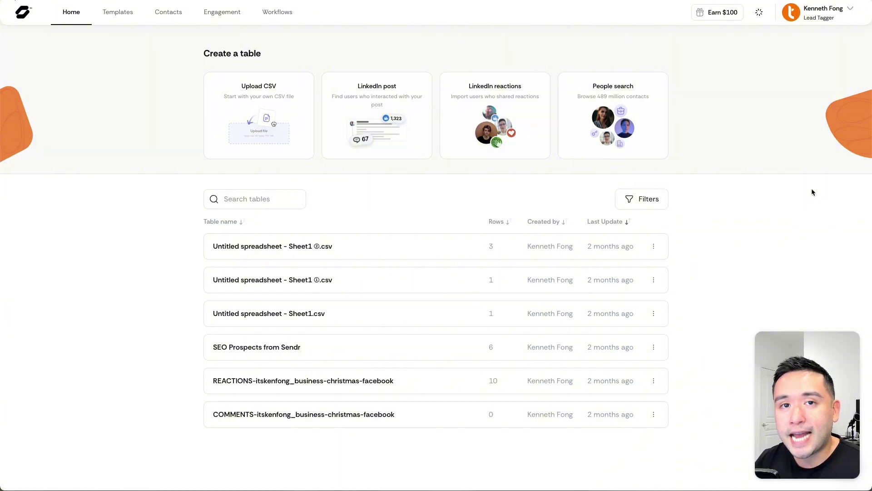
- Open the REACTIONS contacts table and scroll across its columns
left_click(462, 351)
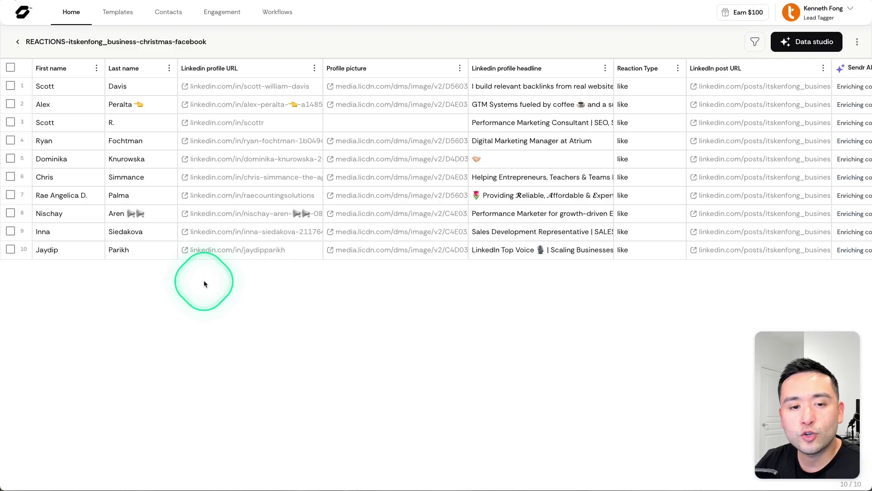
scroll(202, 282, "right", 2)
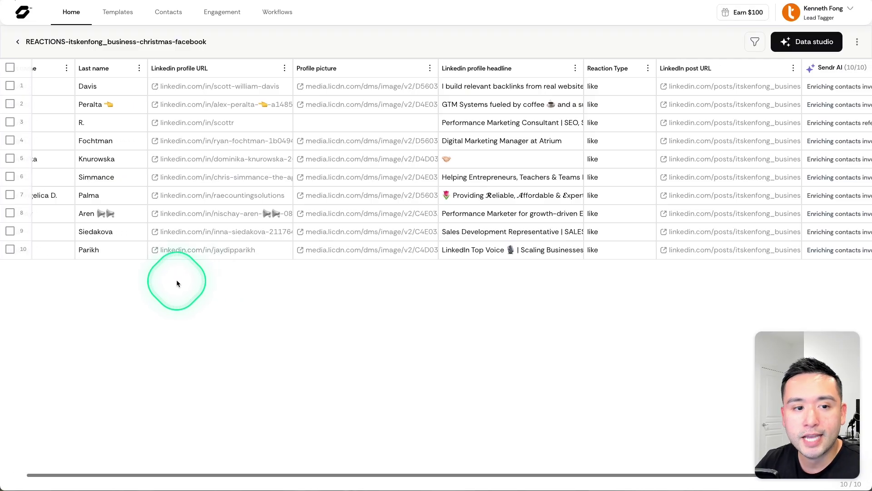
scroll(178, 281, "right", 3)
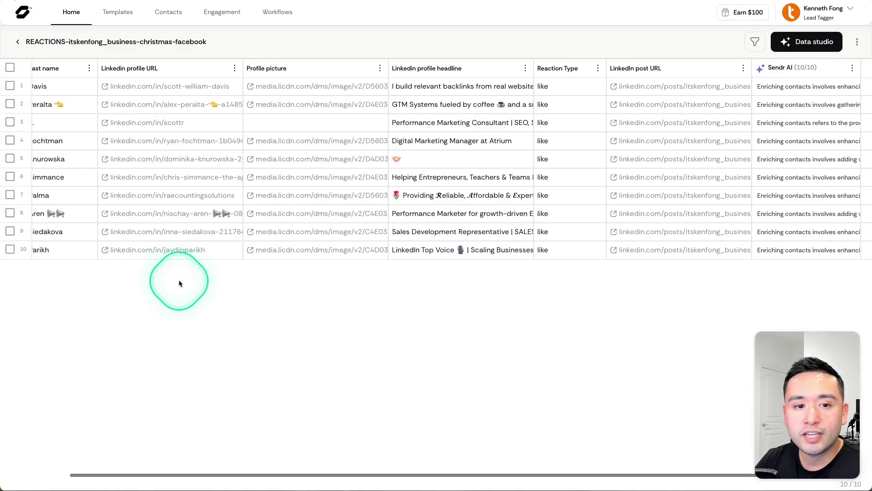
scroll(179, 282, "right", 2)
scroll(179, 283, "left", 4)
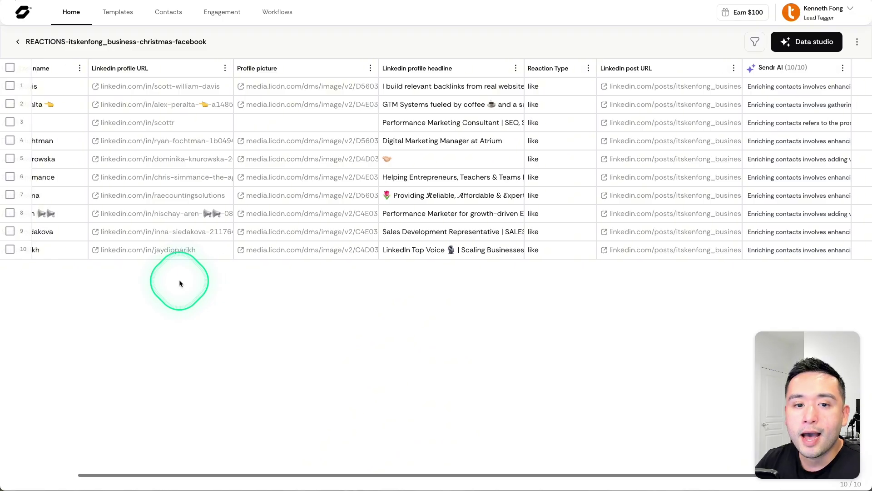
scroll(179, 283, "left", 3)
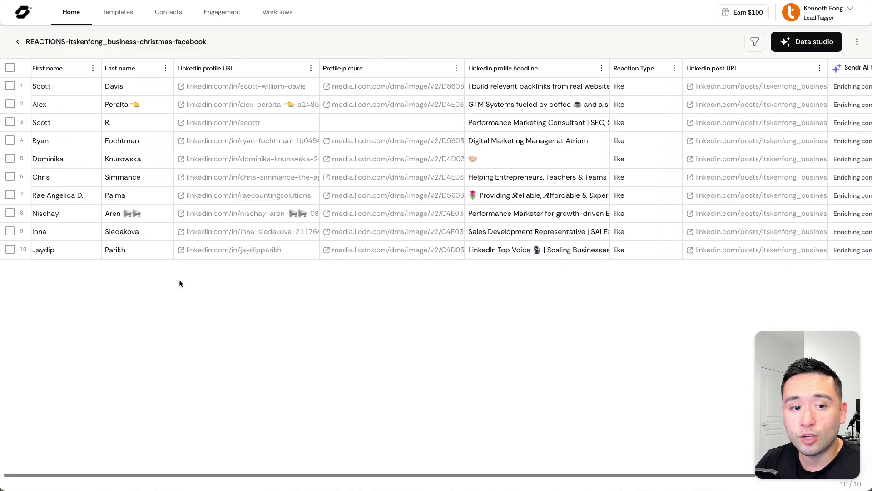
- Start enriching the 10 contacts via Data studio with Personalized pages
left_click(180, 281)
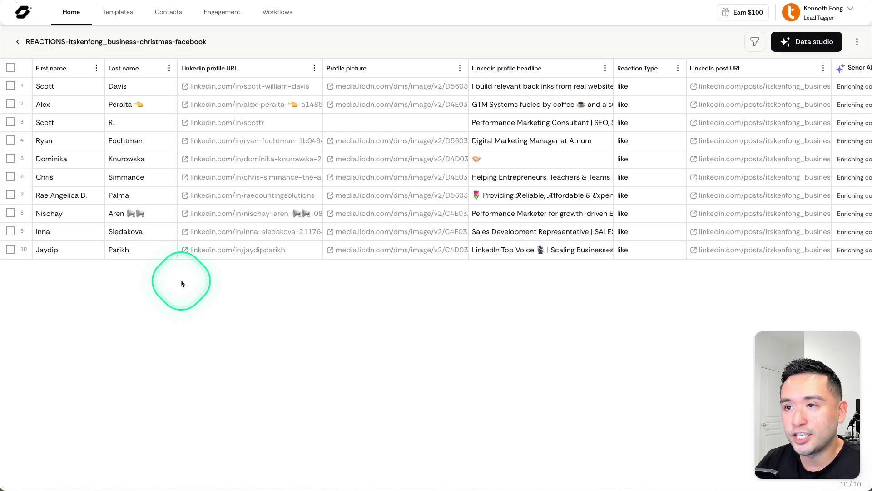
left_click(789, 45)
left_click(451, 245)
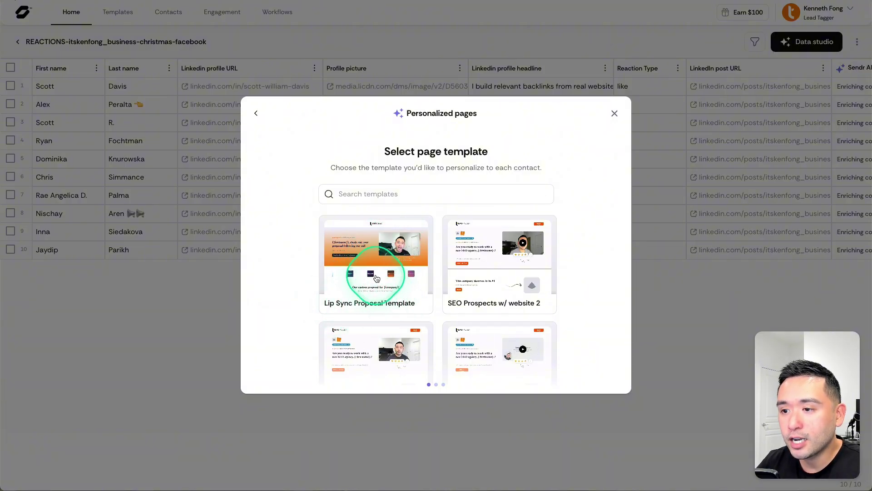
- Choose the Lip Sync Proposal Template and accept its column mapping
left_click(376, 274)
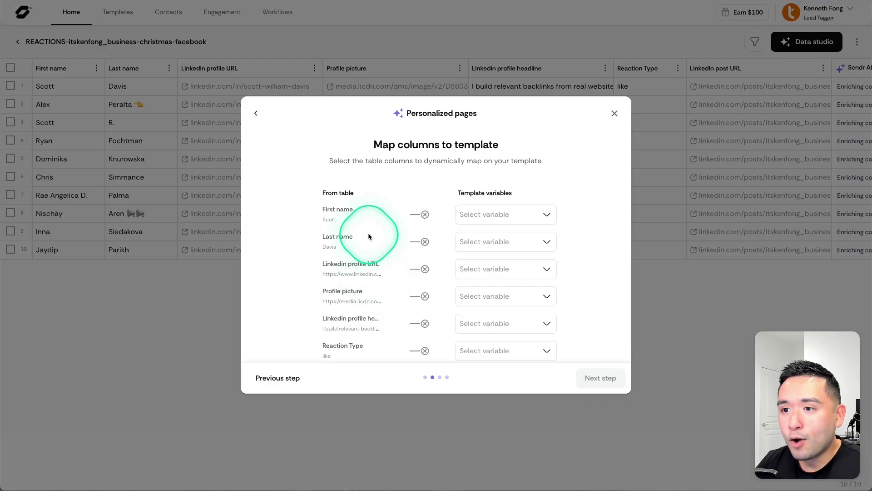
scroll(372, 234, "down", 1)
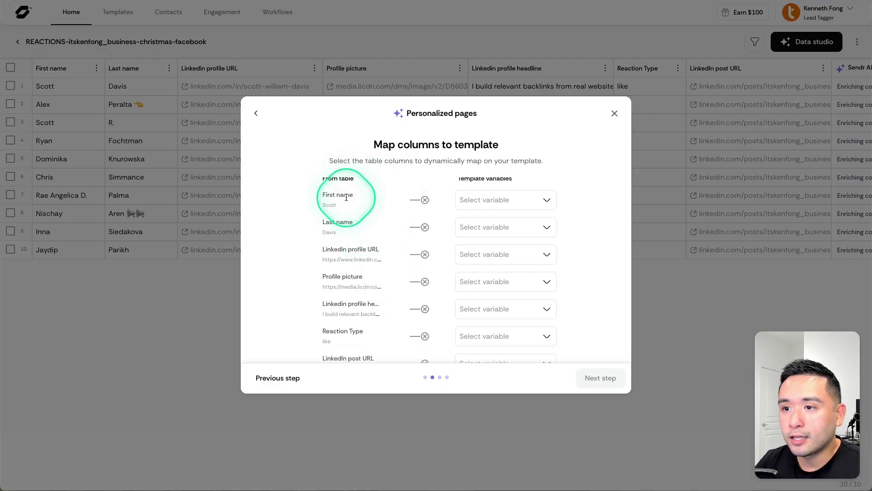
scroll(346, 200, "up", 1)
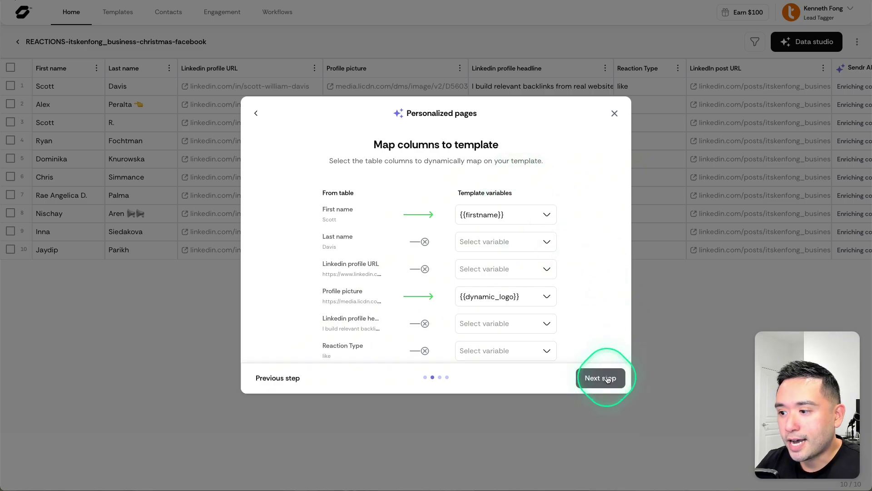
left_click(599, 377)
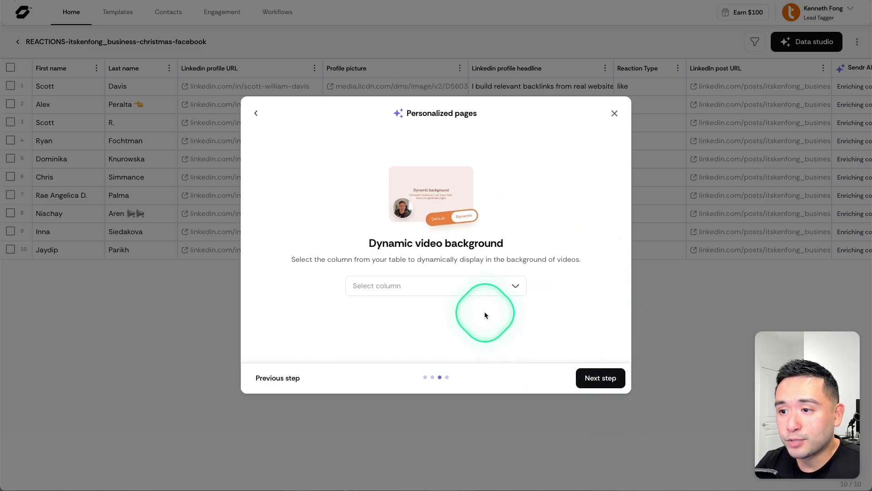
- Set the video background to Linkedin profile URL and add Dynamic GIF to the order
left_click(468, 287)
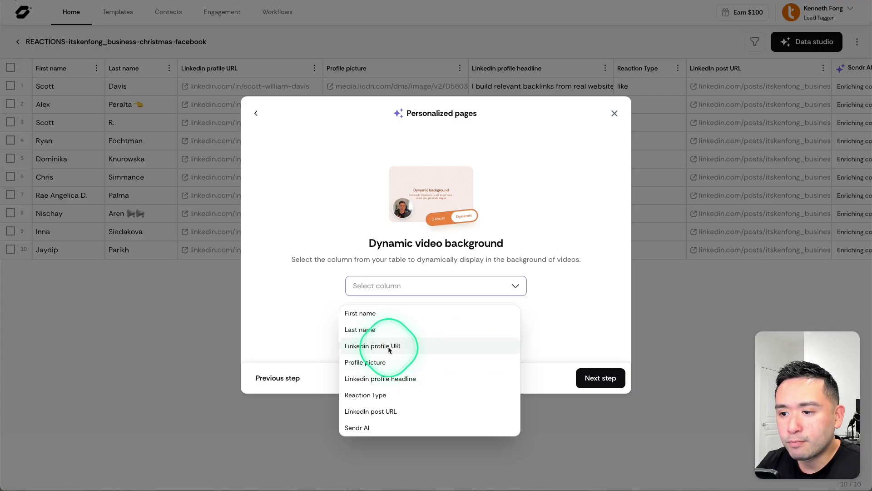
left_click(402, 346)
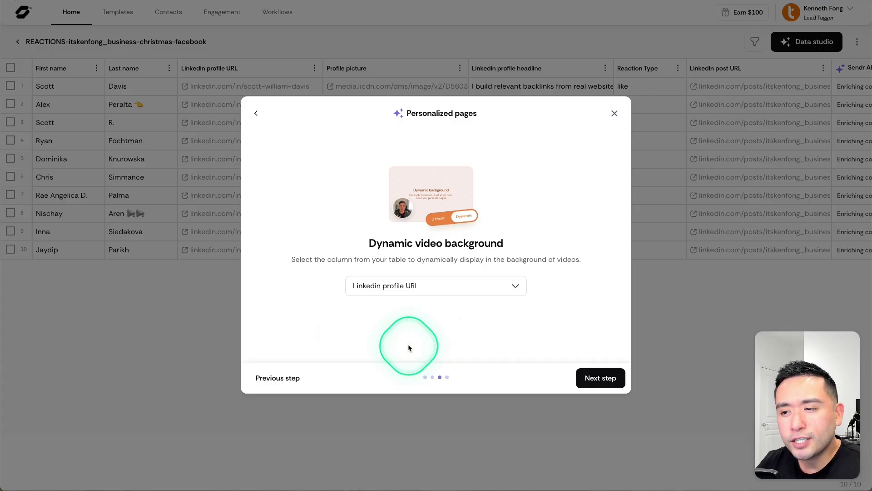
left_click(601, 378)
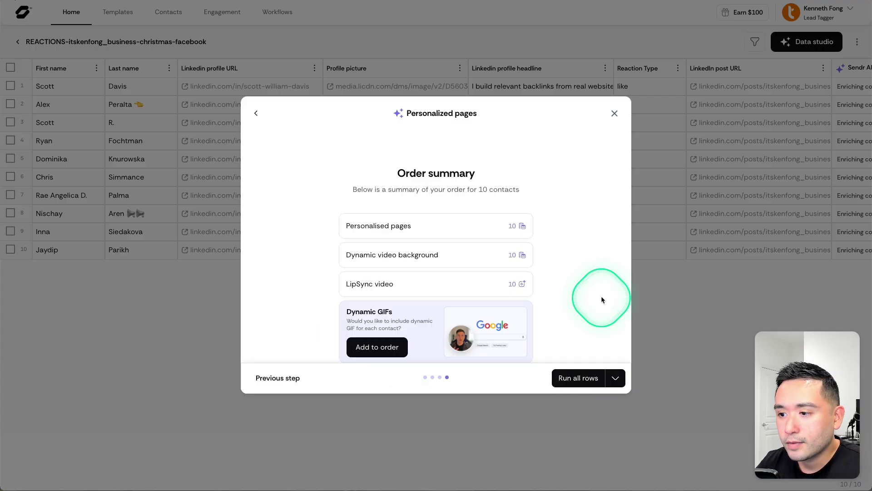
left_click(378, 344)
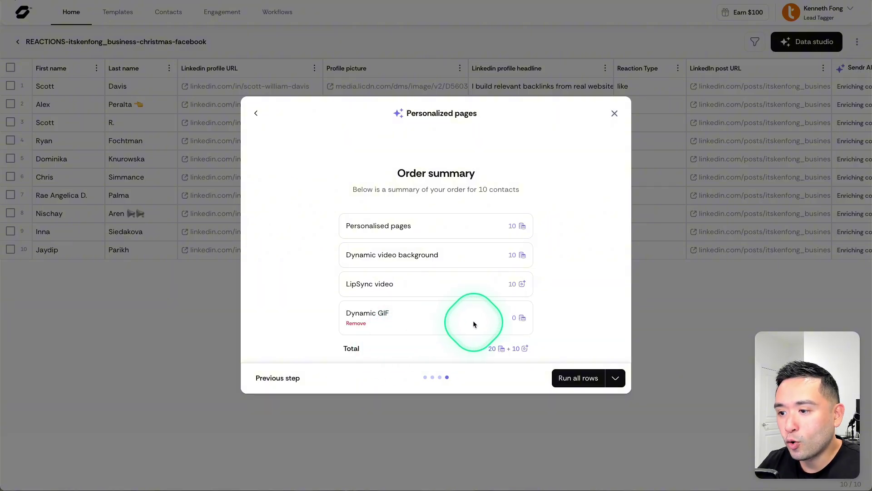
- Run all rows, then open the first contact's personalized page and play its video
left_click(577, 377)
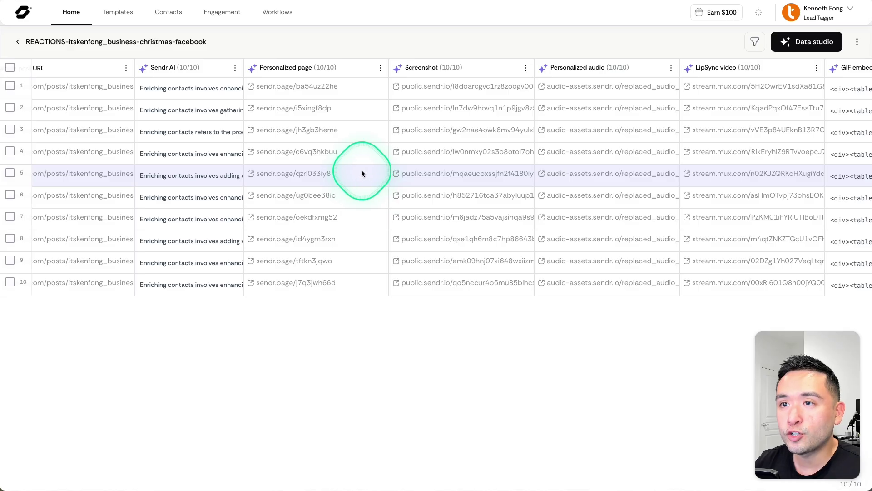
left_click(296, 85)
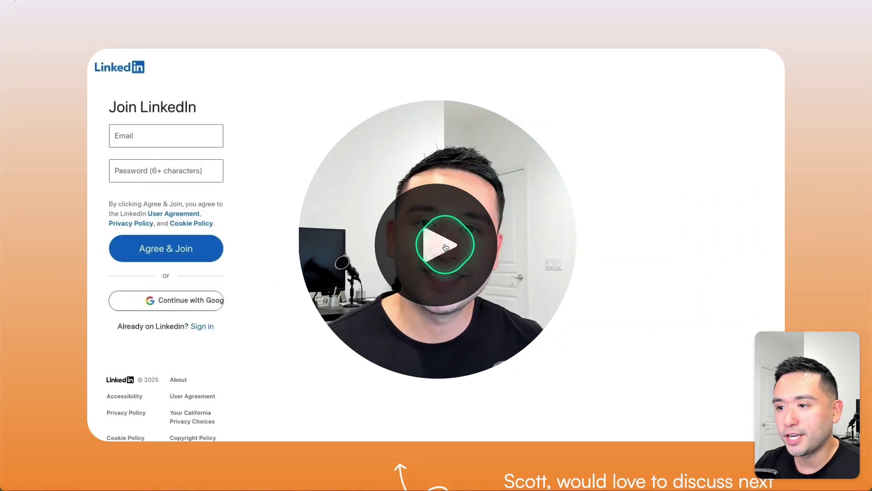
left_click(445, 246)
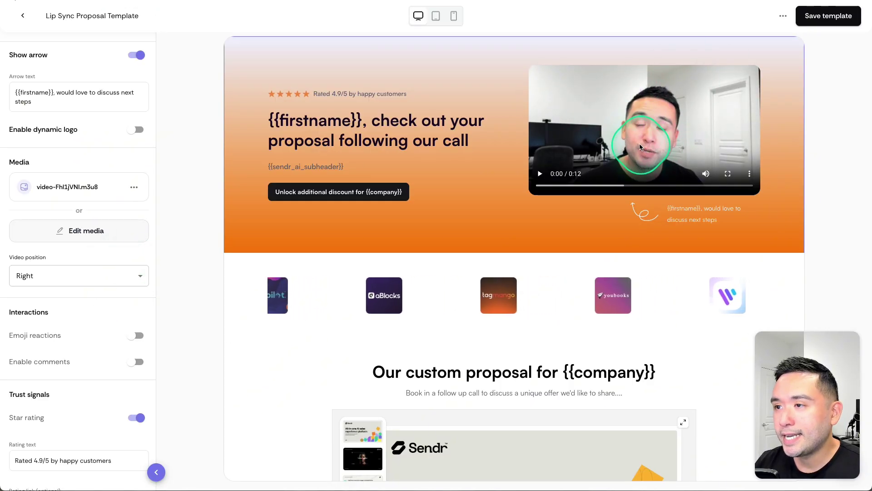
- Open the Lip Sync Proposal Template's video via Edit media and choose Record again
left_click(86, 230)
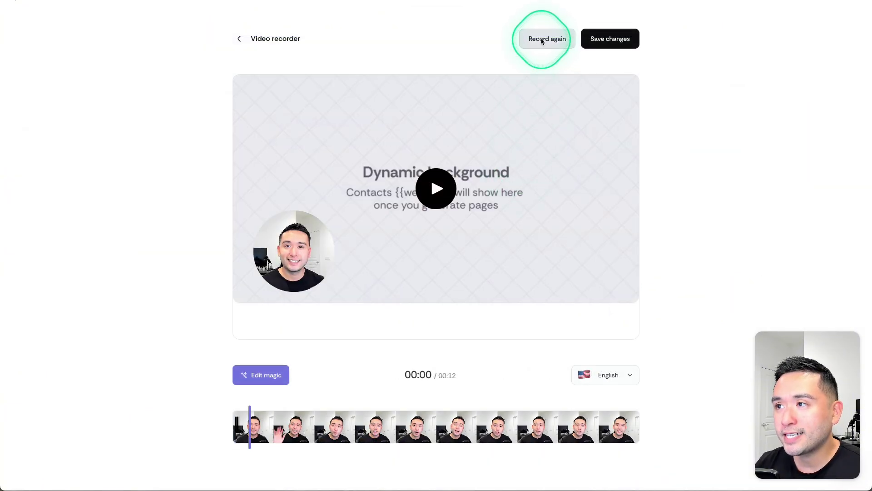
left_click(542, 40)
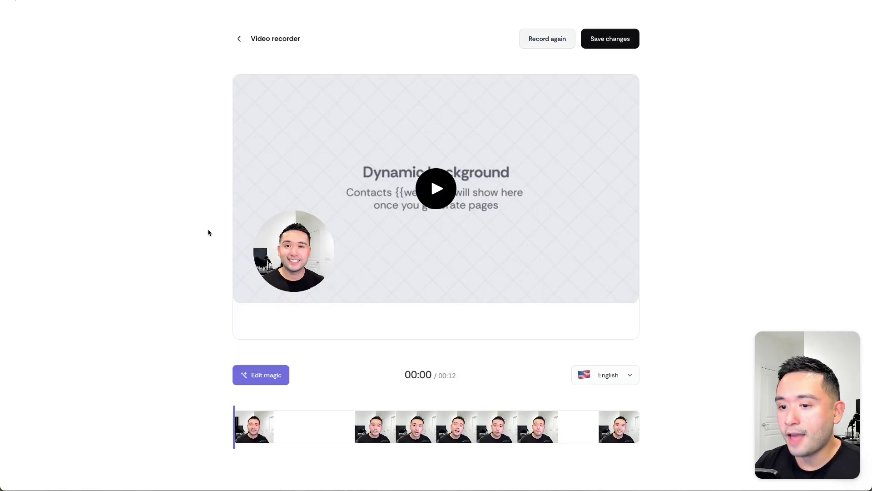
- Open the extra video effects options and look over the Lipsync feature description
left_click(271, 375)
scroll(345, 372, "down", 4)
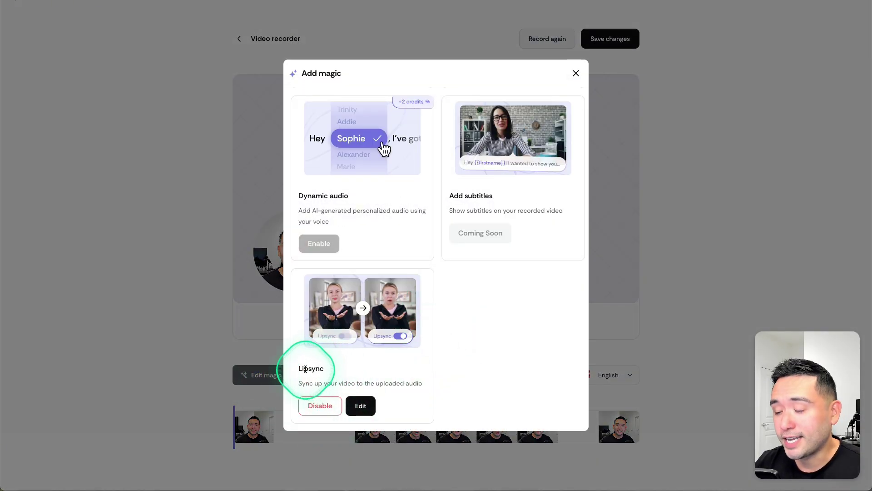
left_click_drag(306, 384, 418, 383)
left_click(415, 383)
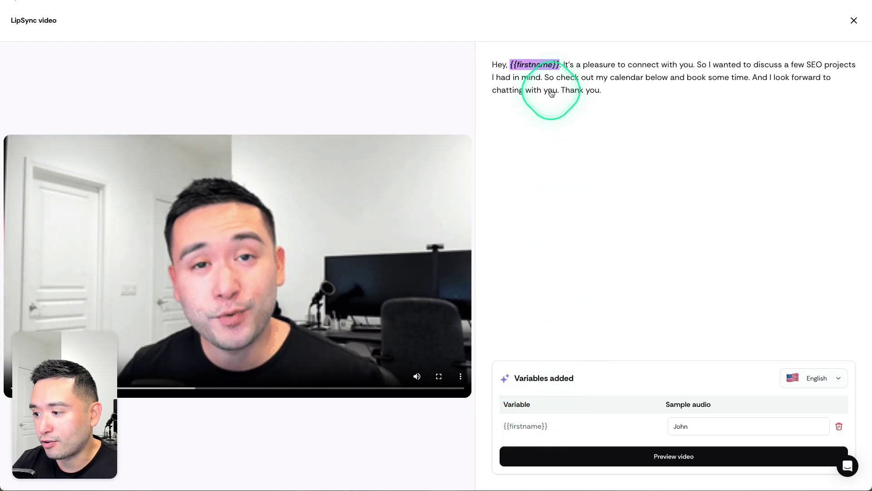
- Replace the {{firstname}} sample audio value with a new first name and preview the video
double_click(695, 423)
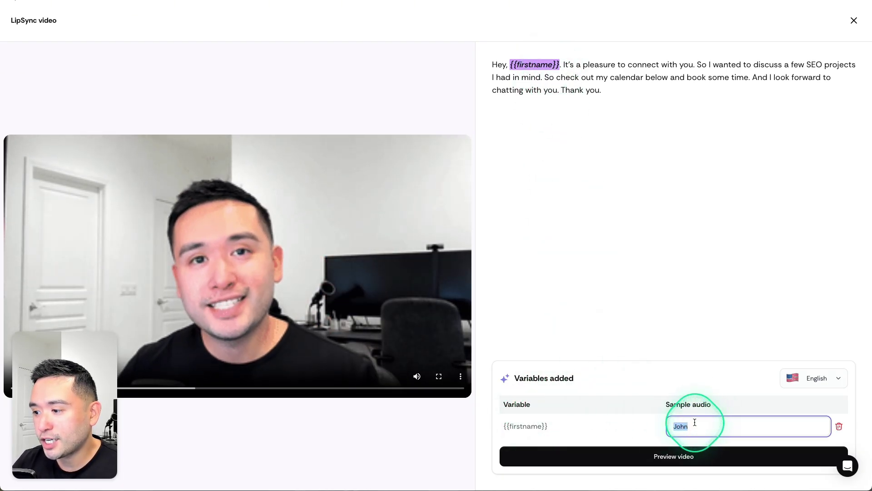
type("Samantha")
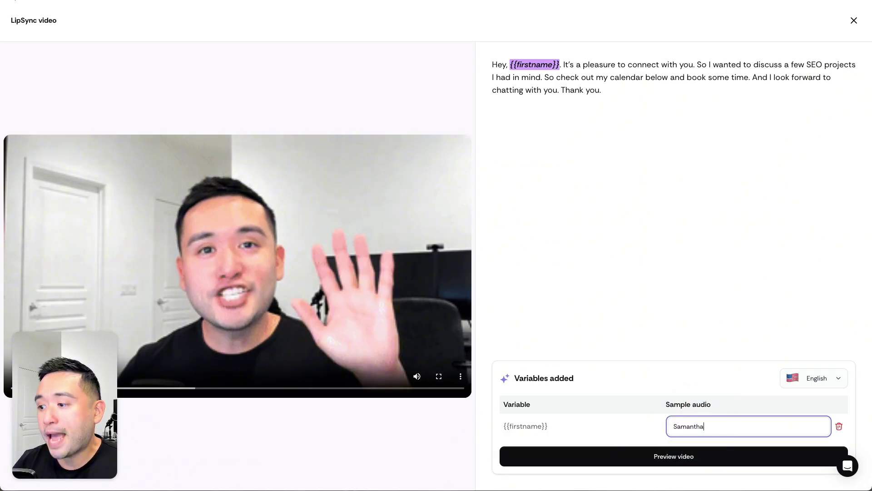
left_click(687, 459)
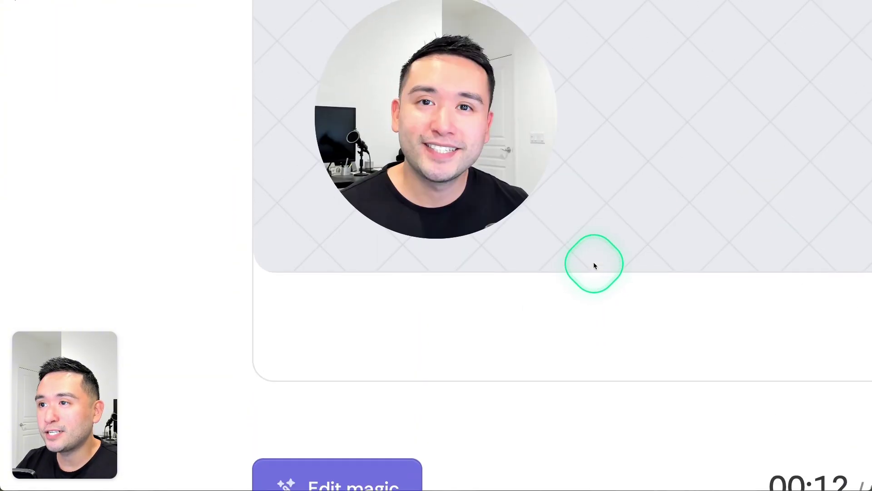
- Scroll up the Video recorder page showing the finished lip-sync video
scroll(593, 264, "up", 3)
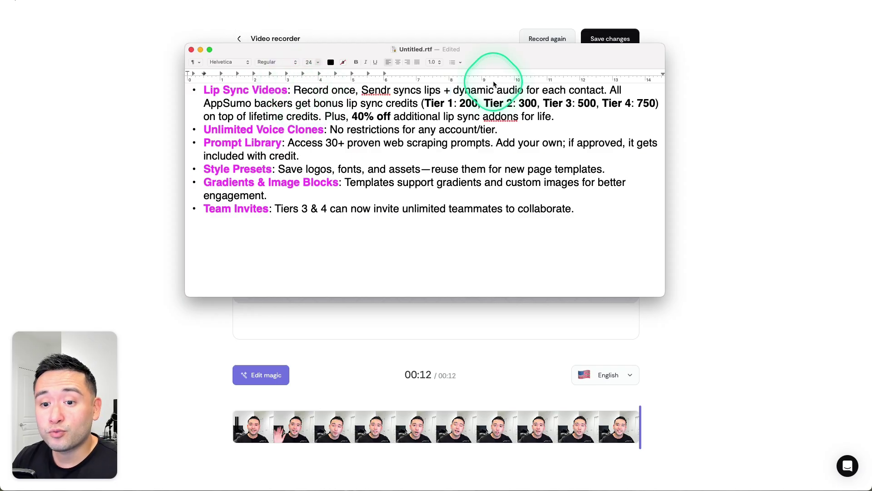
double_click(616, 89)
left_click_drag(223, 103, 245, 103)
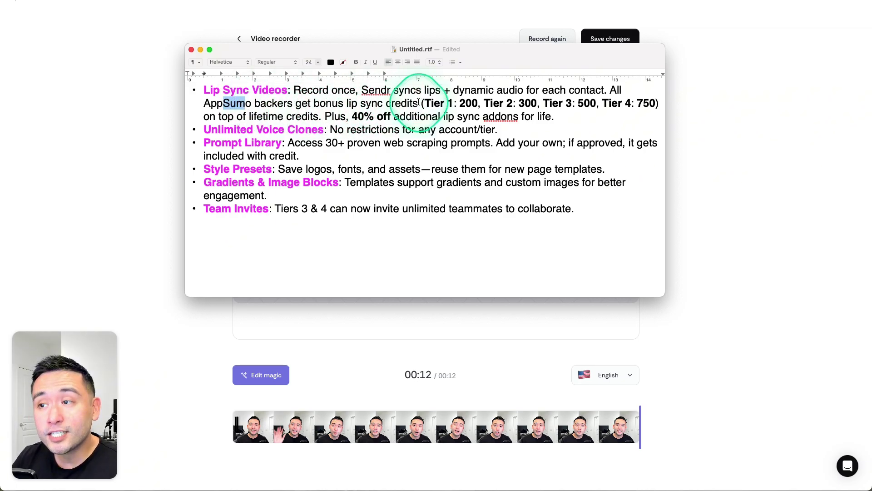
left_click(475, 103)
double_click(475, 103)
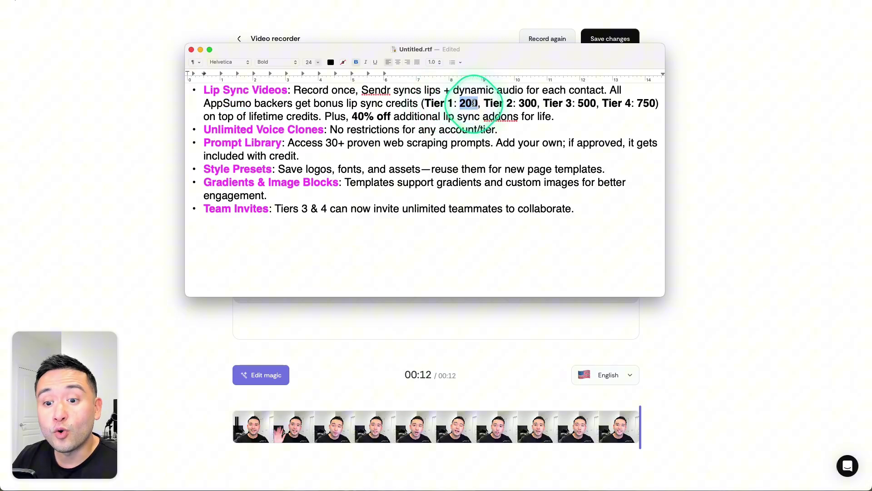
left_click(527, 104)
double_click(527, 103)
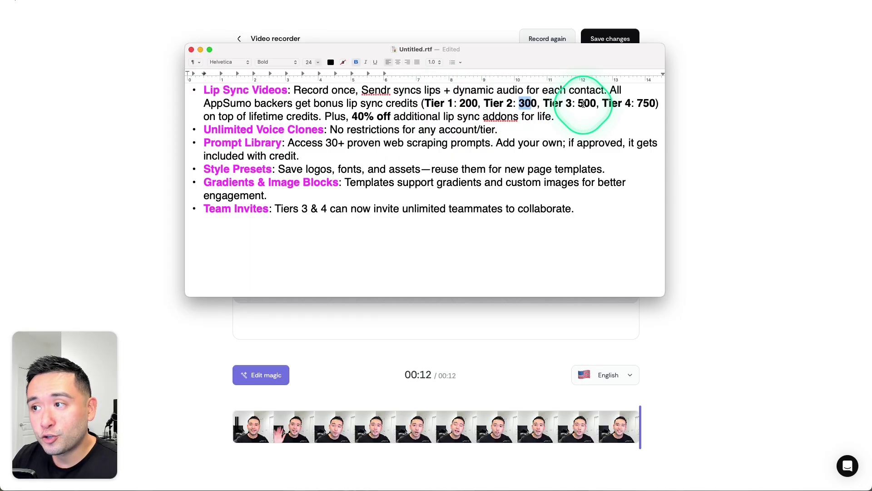
double_click(642, 104)
left_click_drag(634, 104, 610, 104)
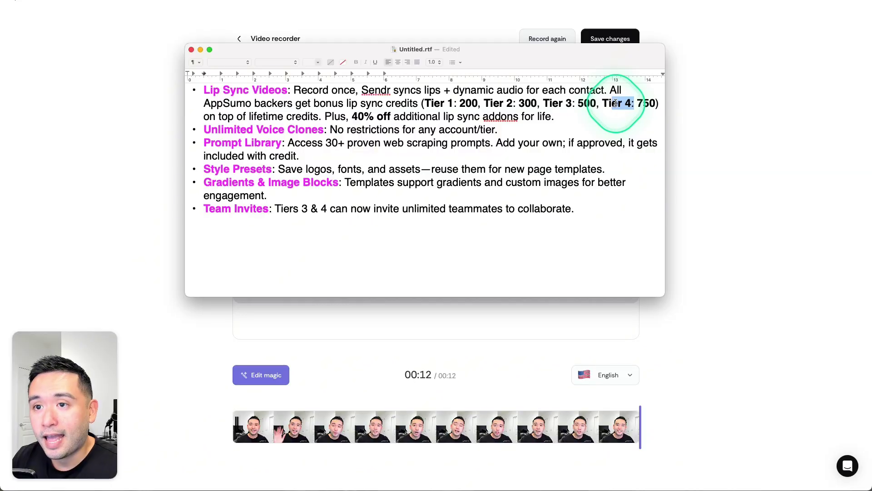
left_click_drag(220, 116, 302, 117)
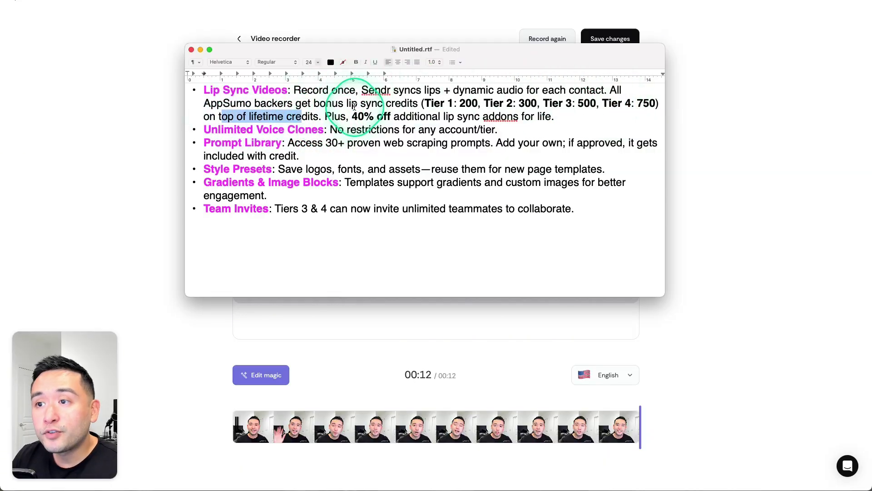
left_click_drag(459, 104, 499, 105)
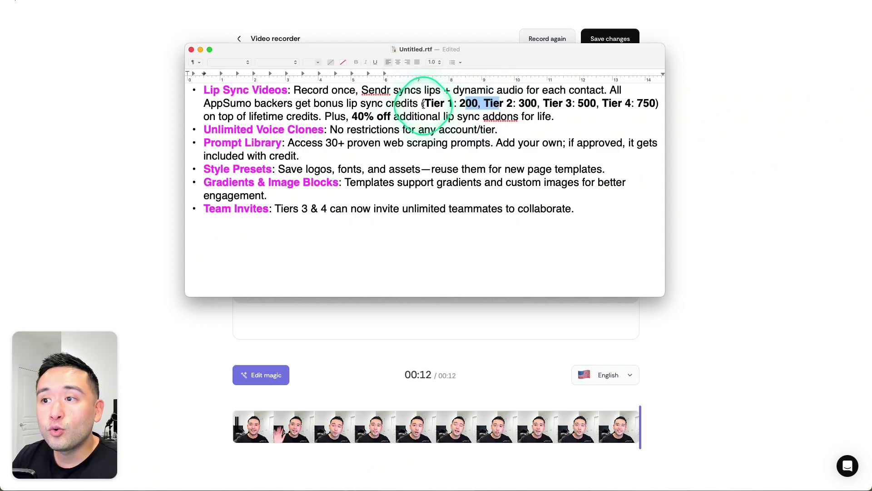
left_click_drag(358, 117, 533, 118)
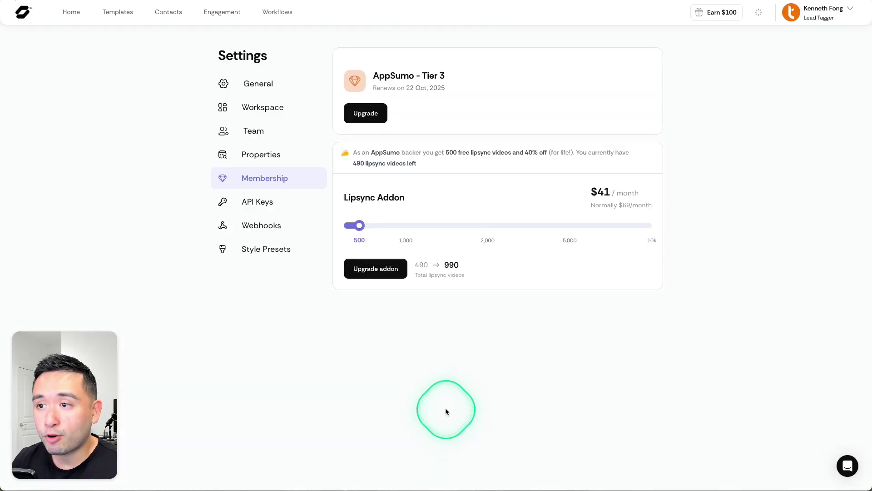
- Highlight the AppSumo Tier 3 plan, its 500 lipsync videos/40% off perk, the Lipsync Addon and $69/month price
left_click_drag(390, 75, 468, 79)
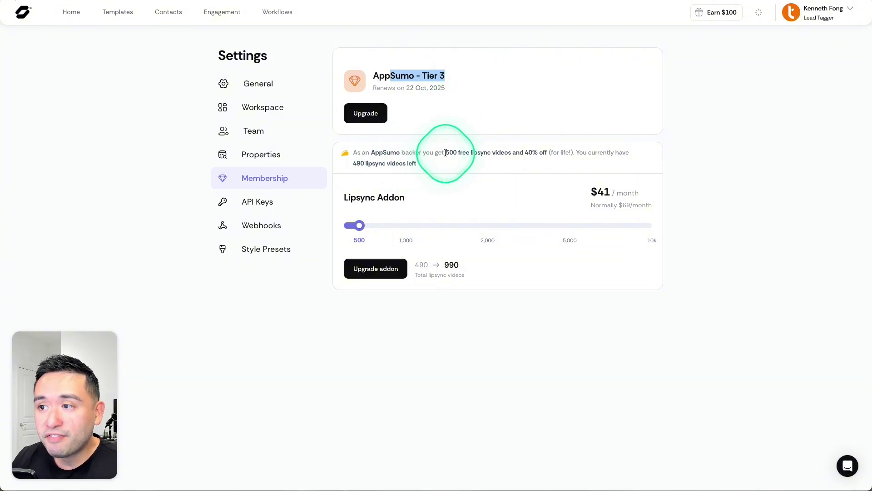
left_click_drag(445, 152, 626, 154)
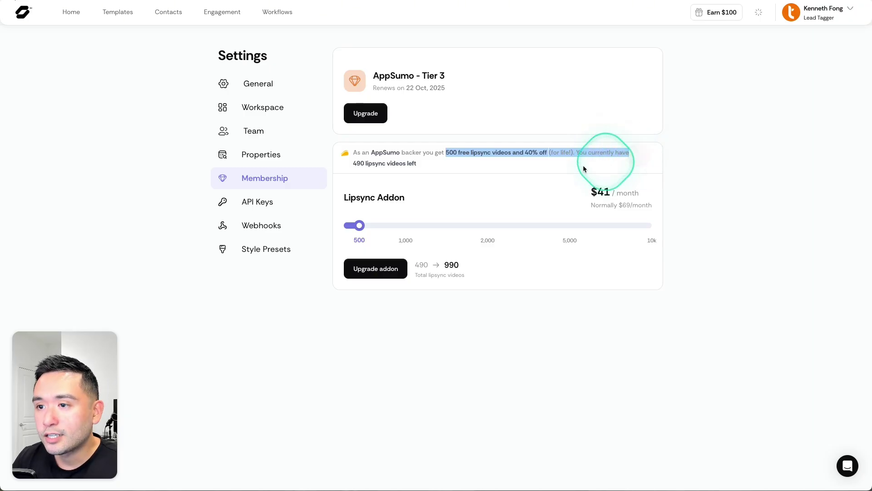
left_click_drag(365, 197, 632, 191)
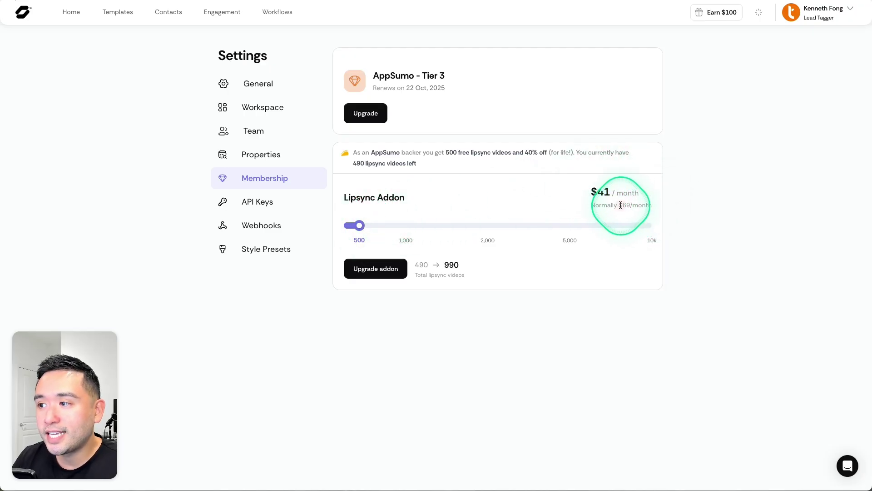
left_click_drag(620, 205, 689, 211)
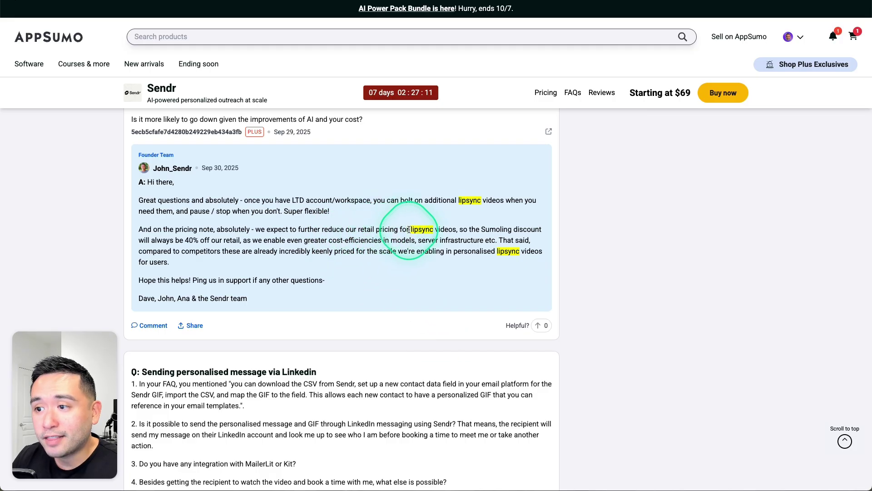
- Highlight the founder's answer mentioning lipsync and promising 40% off retail pricing
left_click_drag(411, 230, 435, 230)
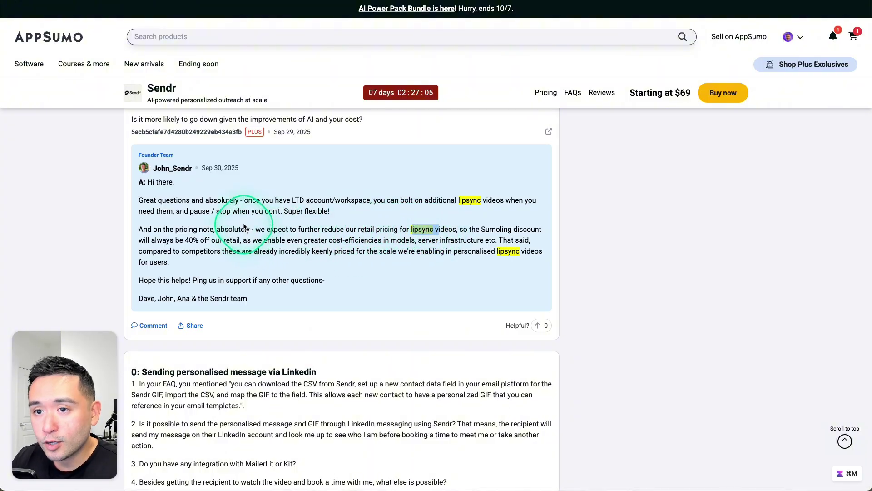
left_click_drag(257, 230, 245, 244)
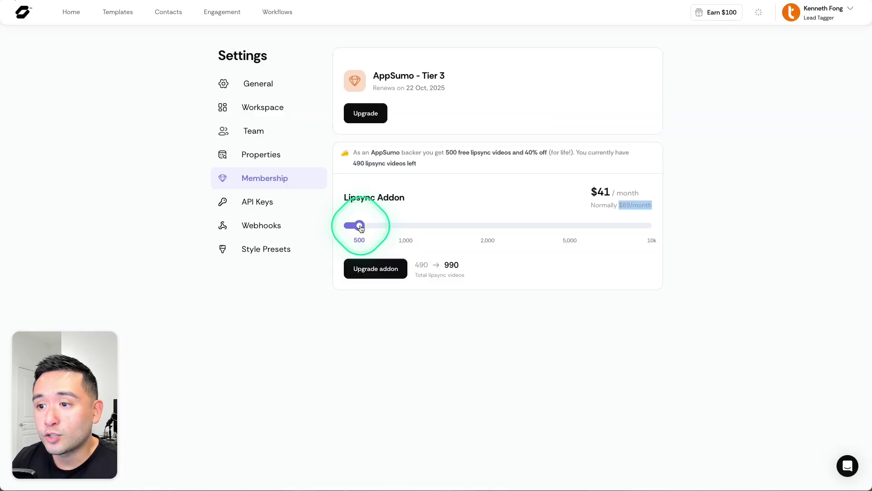
- Raise the Lipsync Addon slider to 2,000 videos, then highlight Voice Clones in the notes
mouse_move(356, 225)
left_mouse_down()
mouse_move(607, 228)
mouse_move(355, 228)
left_mouse_up()
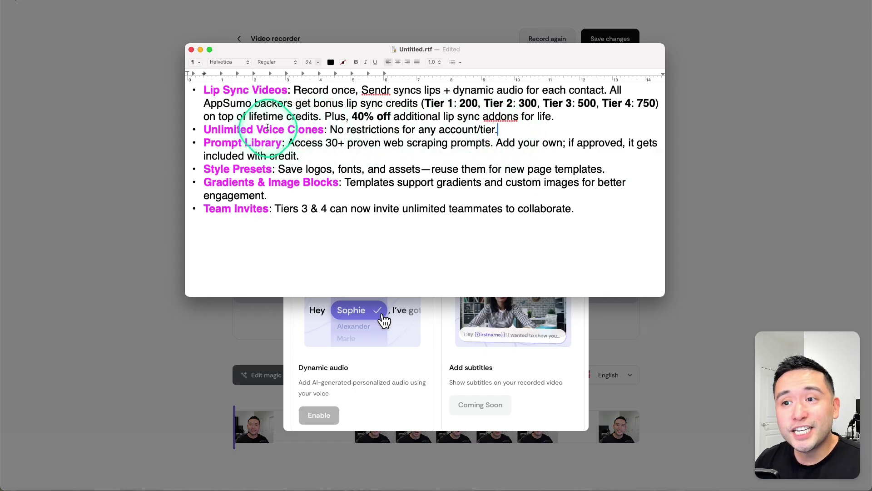
left_click_drag(259, 131, 333, 131)
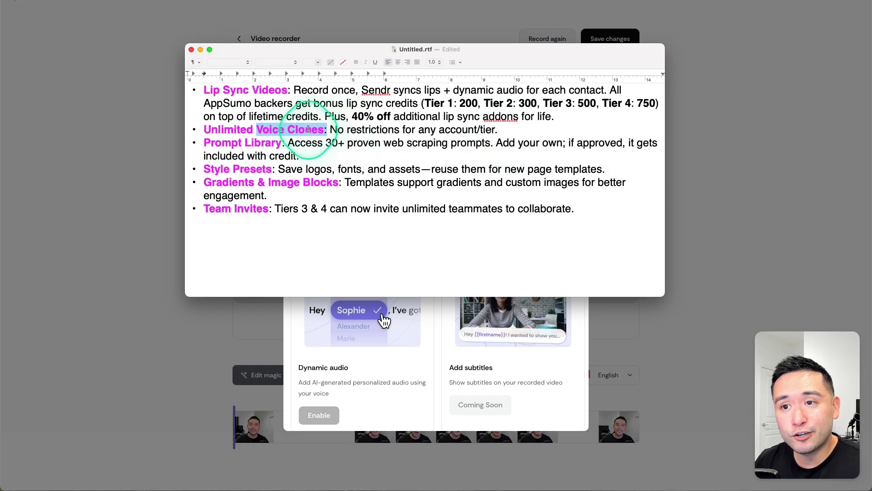
- Highlight and clear the Unlimited Voice Clones heading in the notes, then return to Sendr's magic effects
left_click_drag(211, 131, 495, 131)
left_click(496, 131)
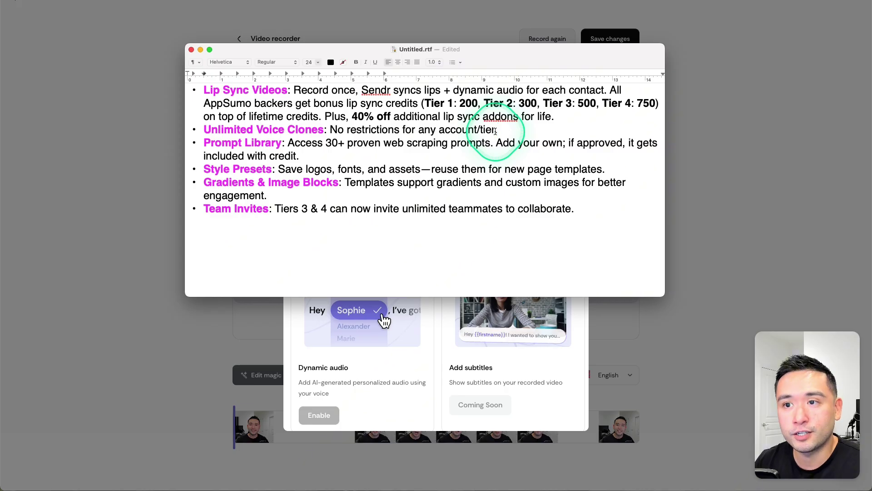
left_click(437, 331)
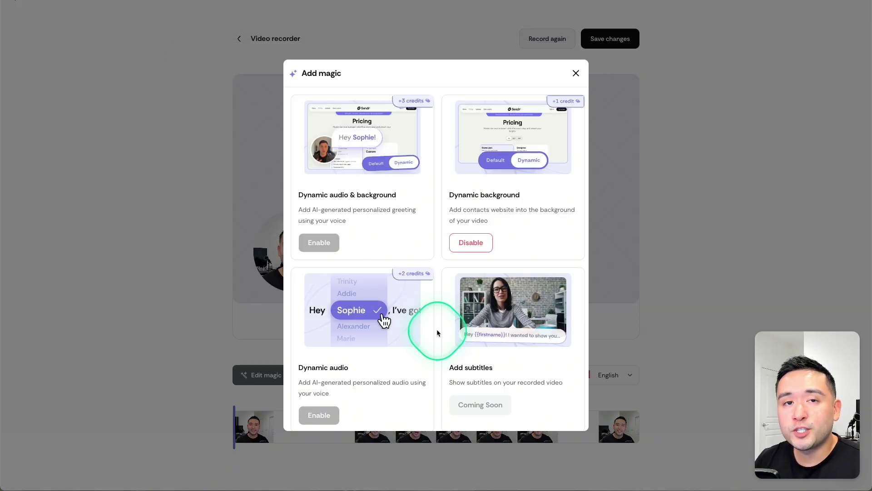
- Disable Lipsync and enable Dynamic audio & background in the Add magic list
scroll(437, 332, "down", 2)
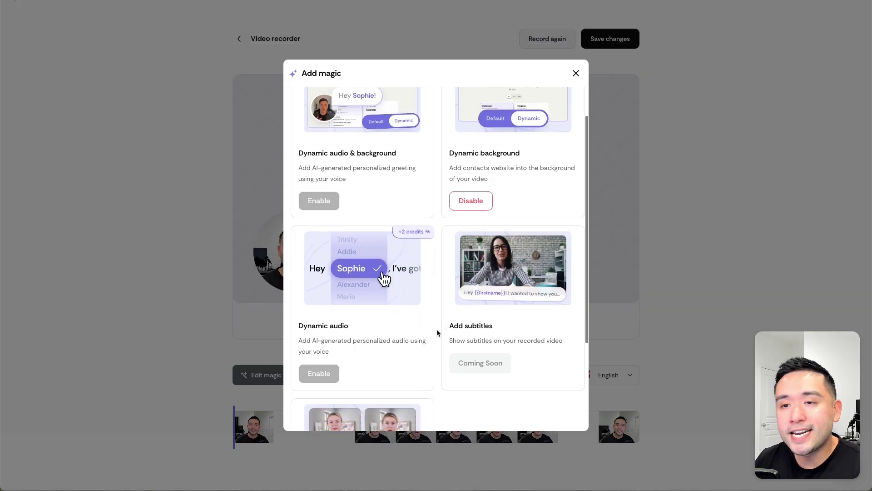
scroll(437, 333, "down", 2)
scroll(437, 333, "down", 4)
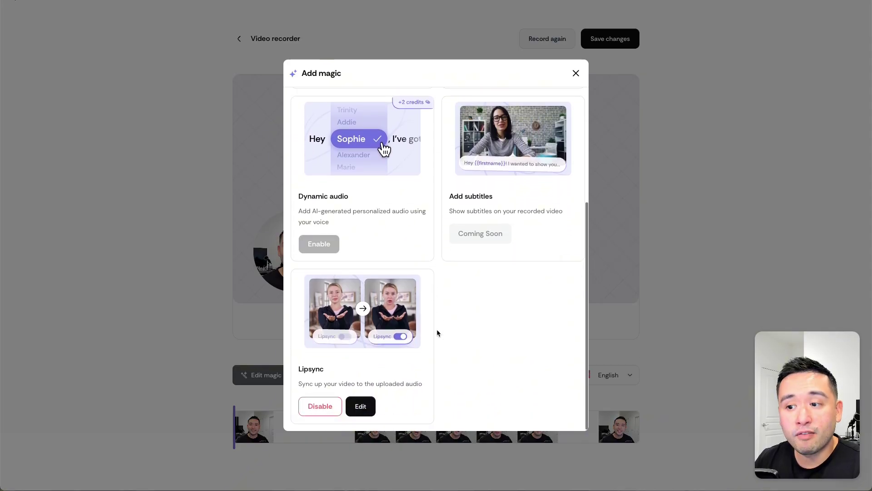
left_click(437, 329)
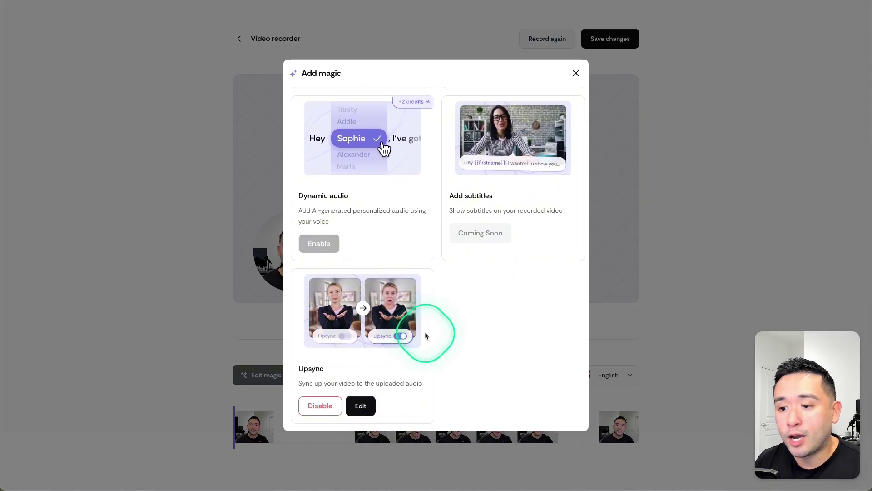
left_click(326, 404)
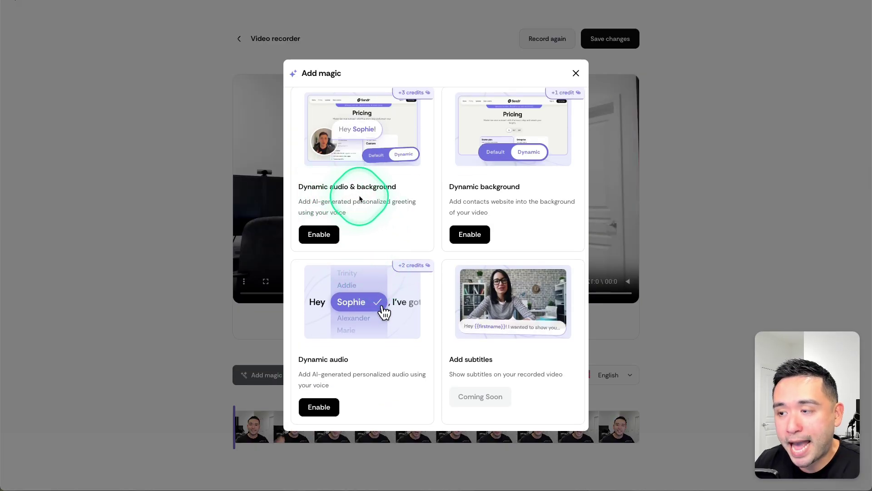
left_click(318, 234)
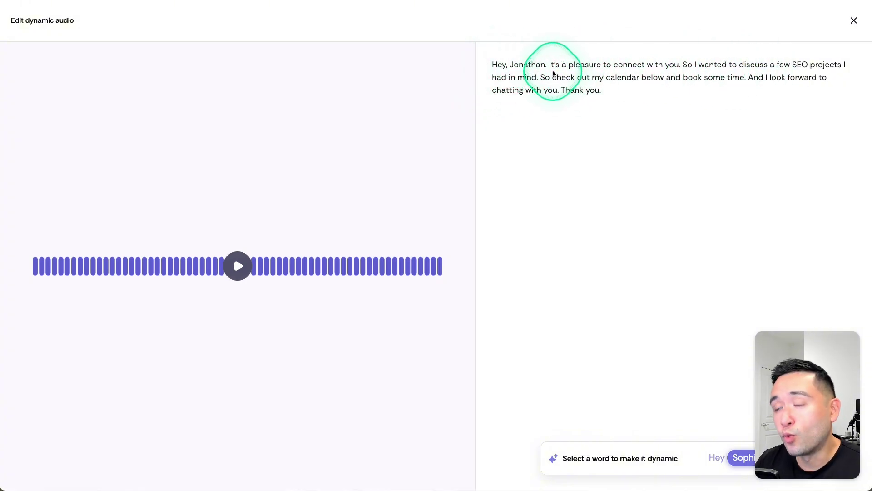
- Replace the greeting's name in the transcript with the {{firstname}} variable
left_click(529, 68)
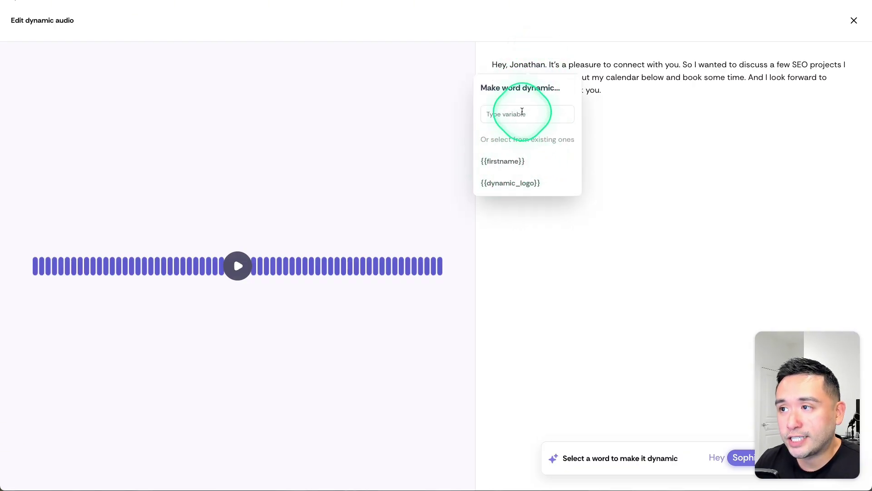
left_click(576, 54)
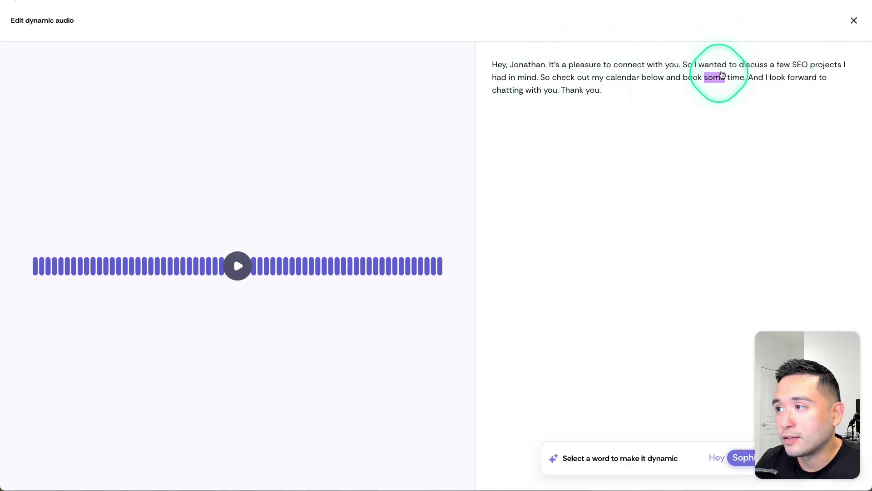
left_click(801, 66)
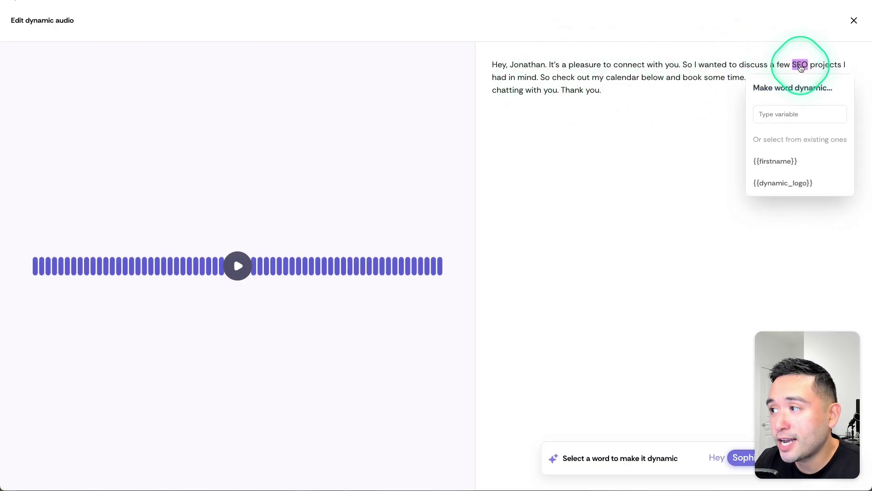
left_click(781, 116)
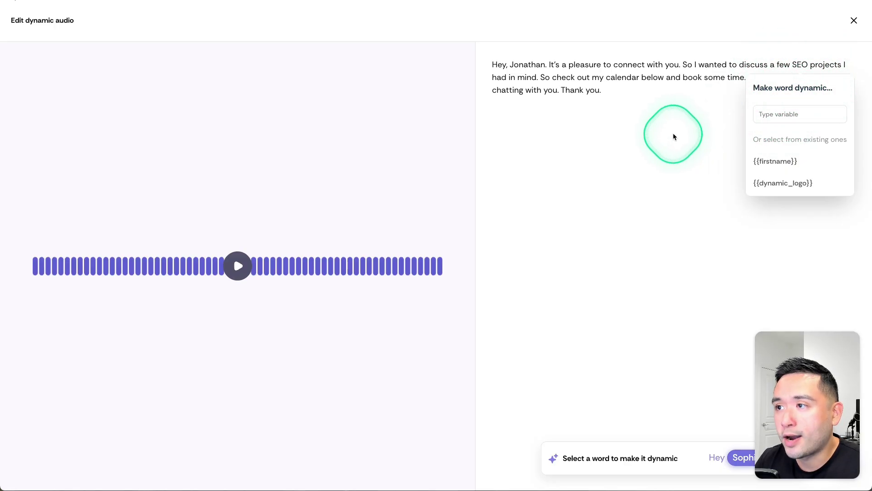
left_click(526, 67)
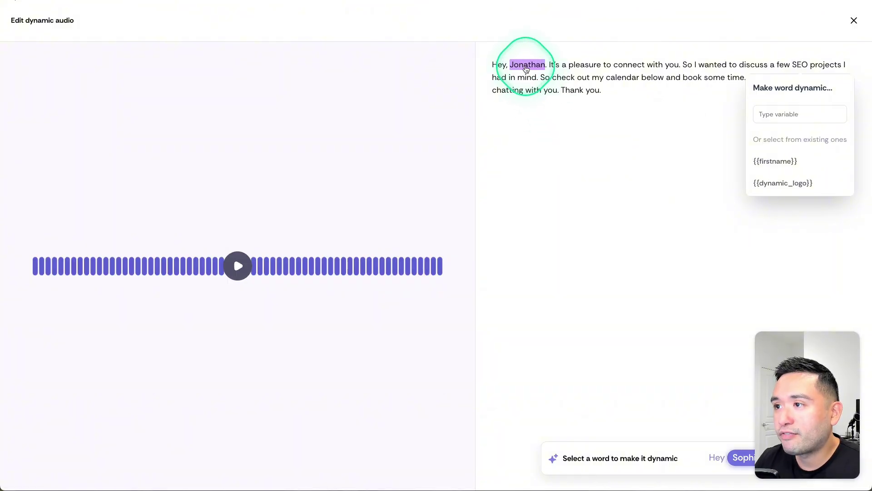
left_click(526, 68)
left_click(525, 67)
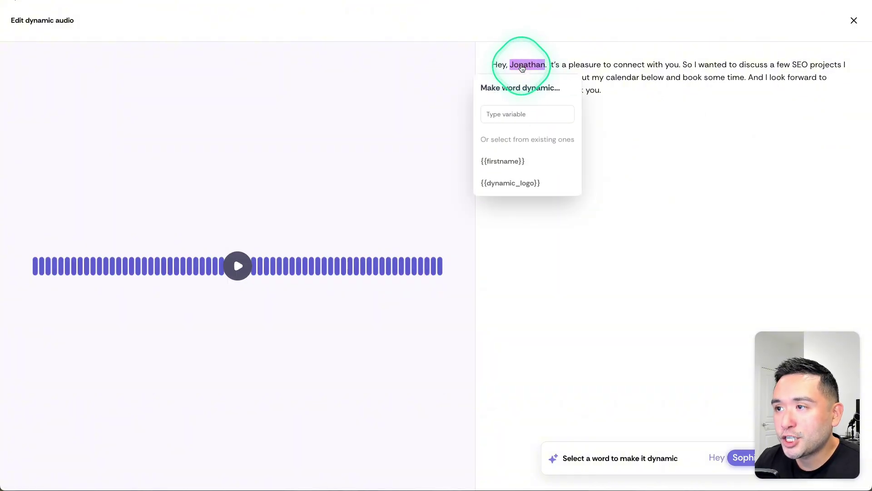
left_click(503, 160)
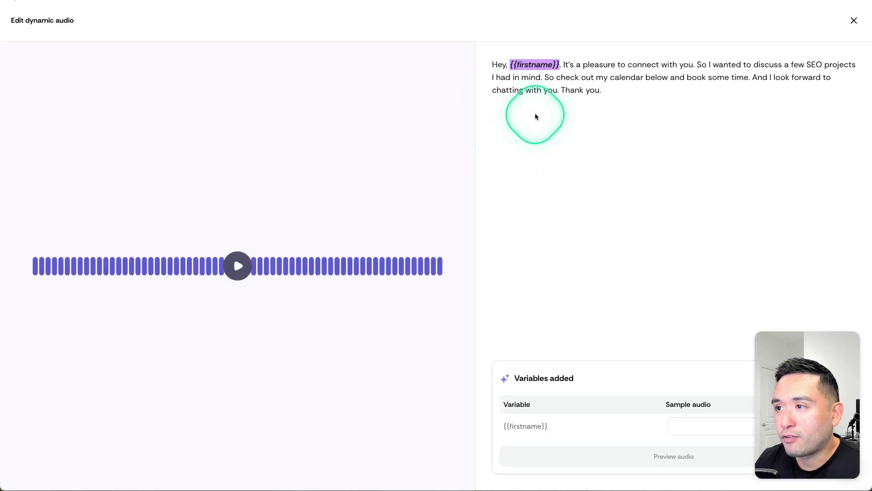
- Enter a sample first name under Sample audio and generate an audio preview
left_click(700, 423)
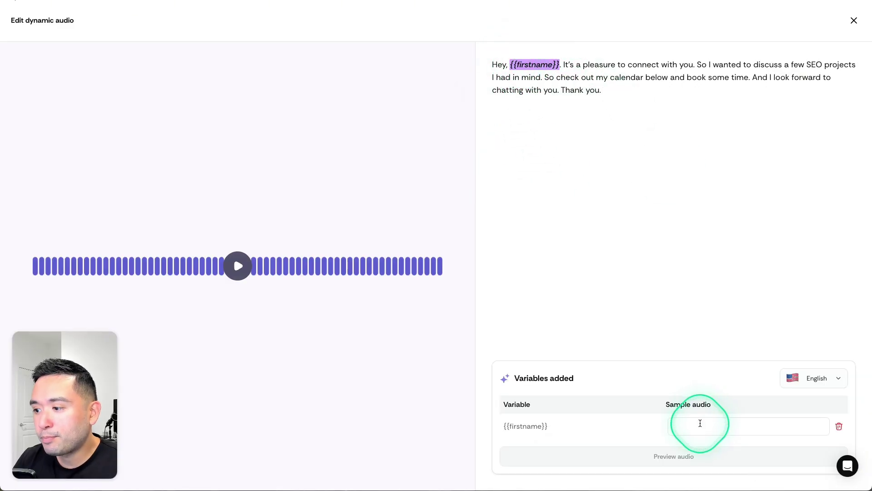
type("Christian")
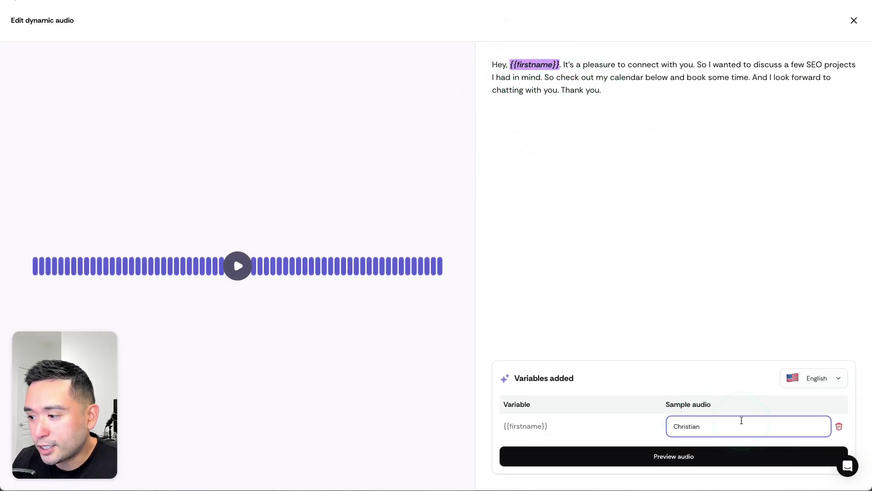
left_click(652, 456)
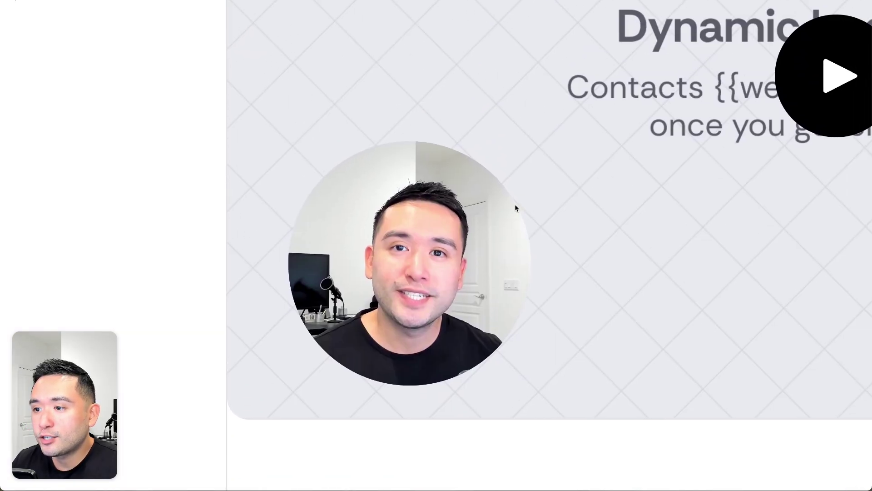
- Bring the Untitled.rtf notes over the AppSumo pricing table and highlight the Style Presets heading
left_click(621, 89)
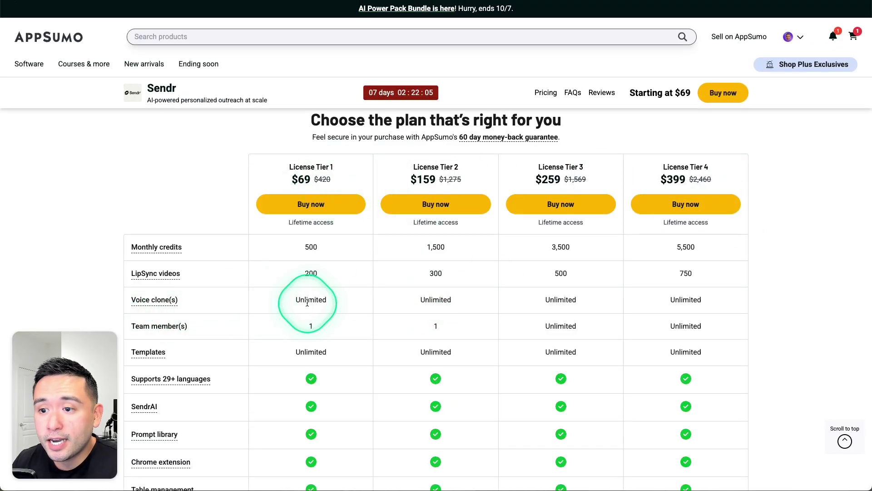
key("super+Tab")
left_click(289, 200)
left_click_drag(203, 169, 275, 167)
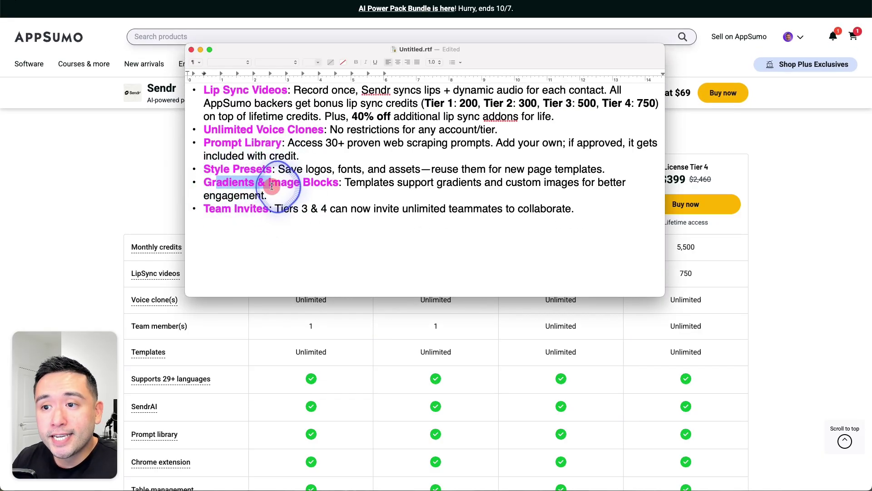
left_click(320, 188)
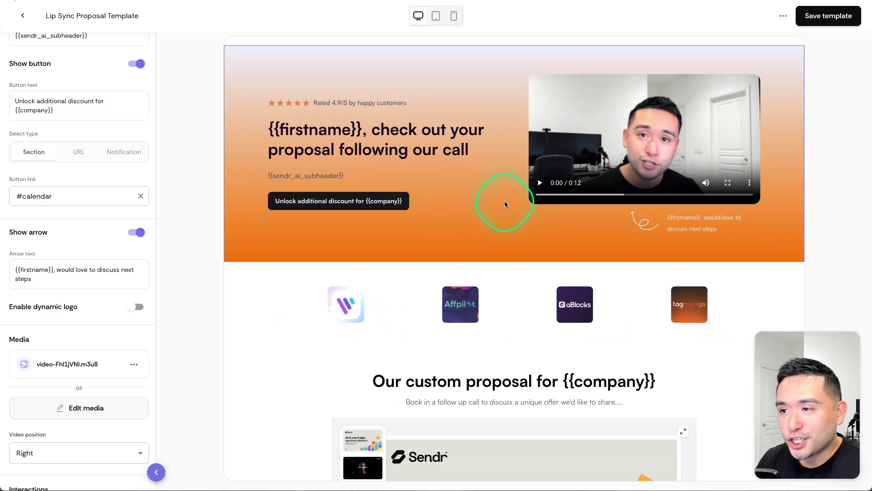
- Go back to the templates list and create a new template from the Lead Tagger style preset
scroll(514, 208, "down", 5)
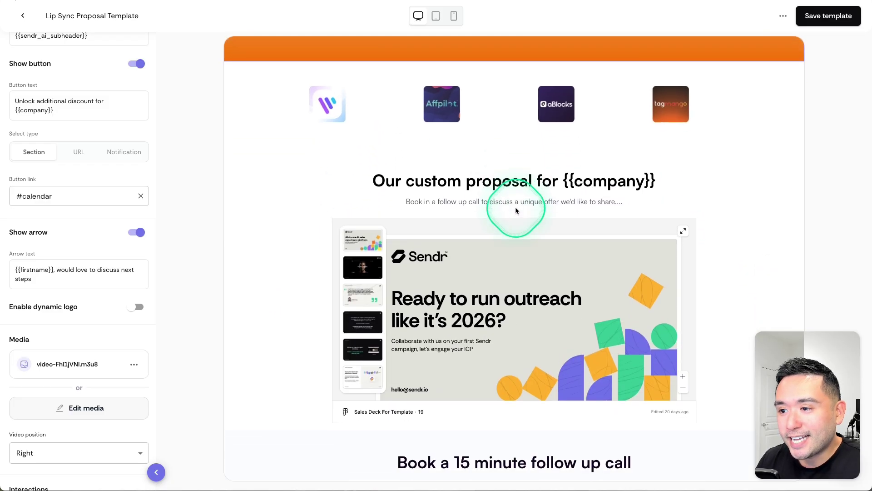
scroll(514, 208, "up", 6)
left_click(22, 16)
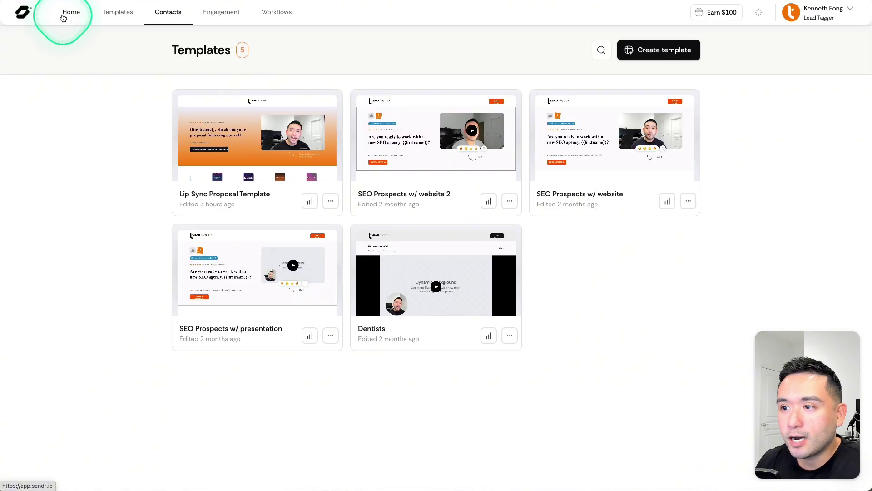
double_click(230, 48)
left_click(255, 49)
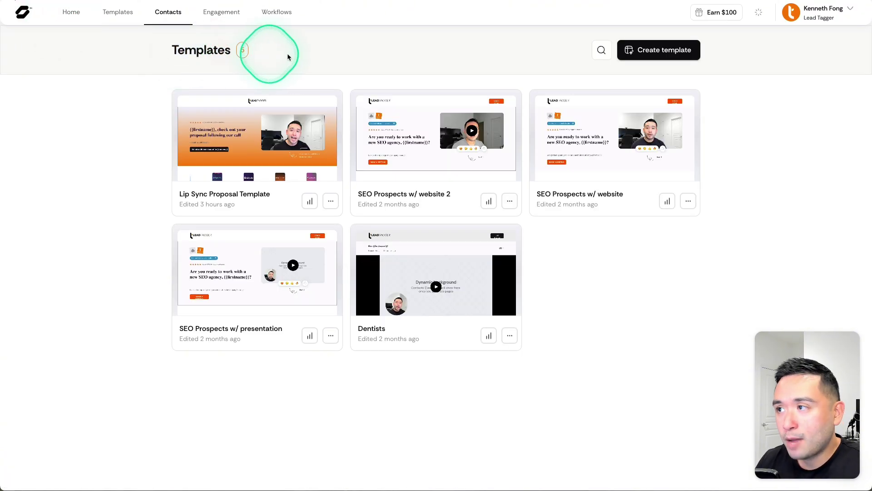
left_click(659, 58)
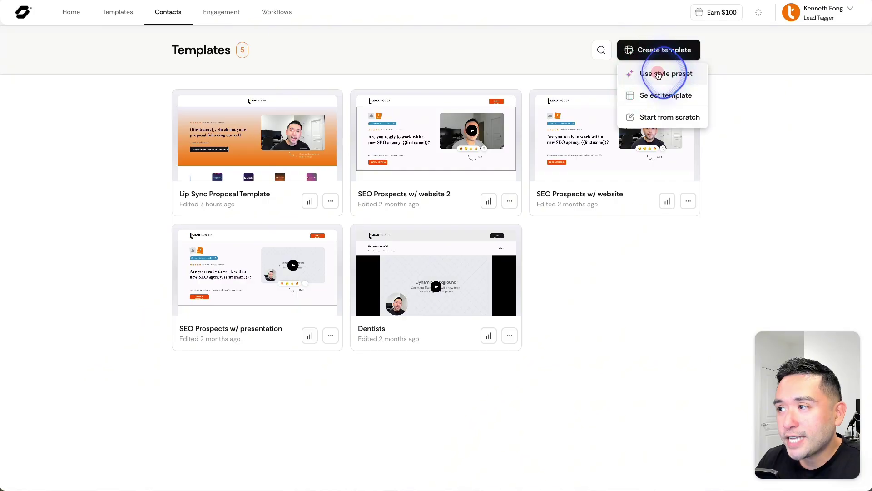
left_click(658, 74)
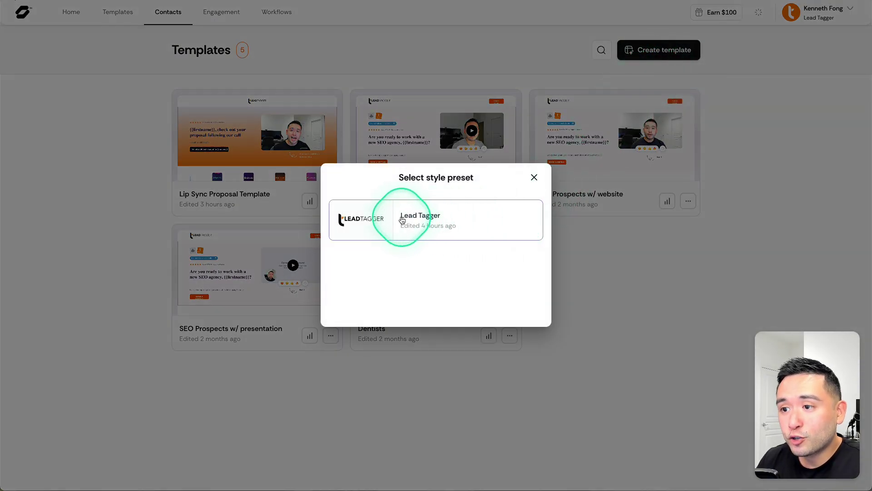
left_click(429, 224)
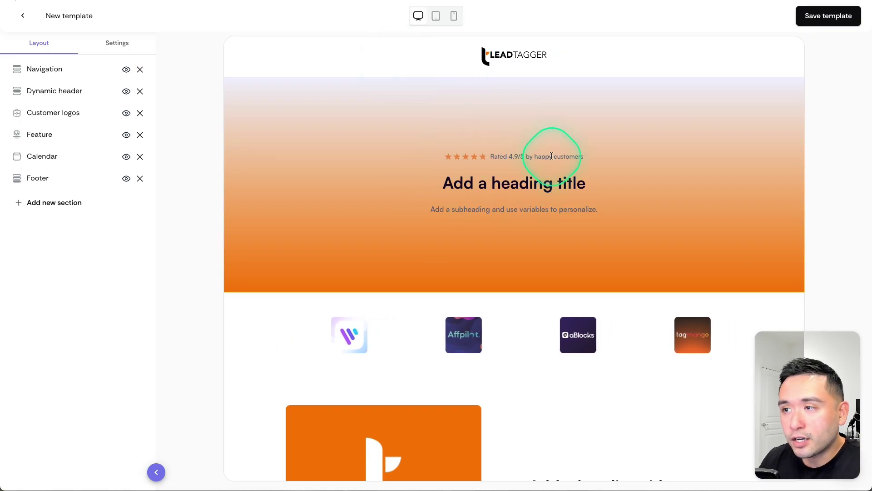
- Scroll through the new Lead Tagger template's header, logos, feature, calendar and footer sections
scroll(578, 195, "down", 5)
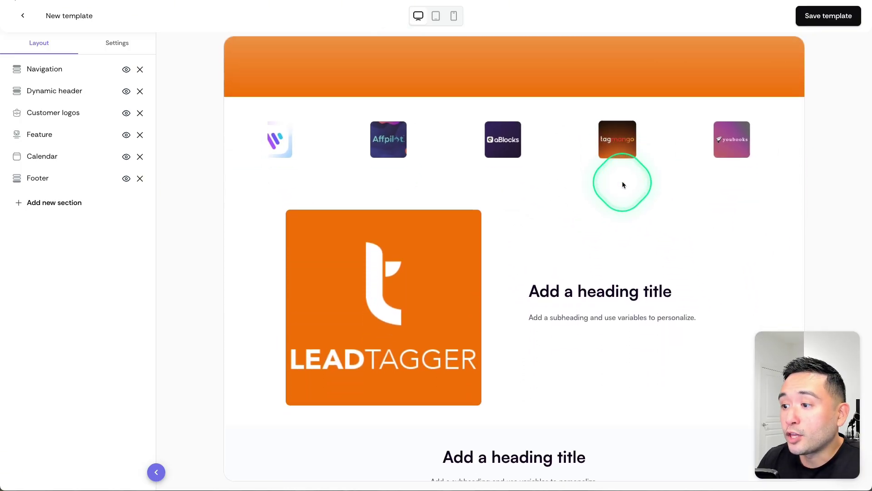
scroll(623, 184, "down", 9)
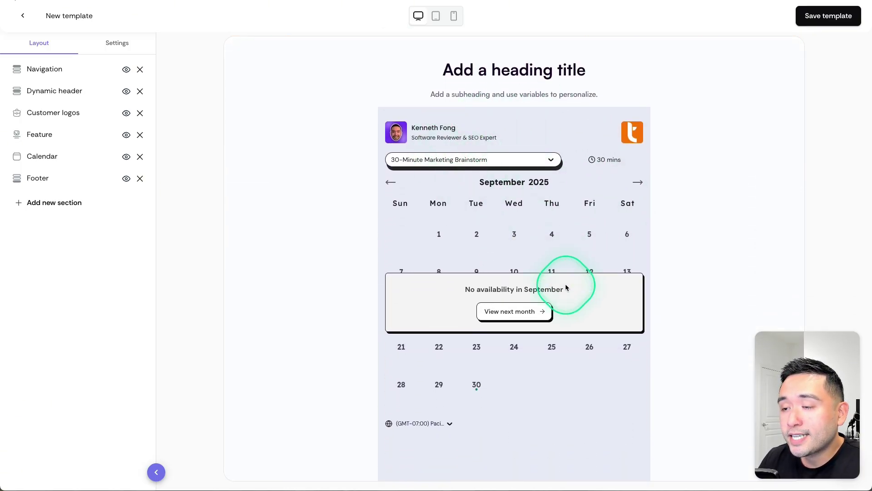
scroll(481, 199, "down", 2)
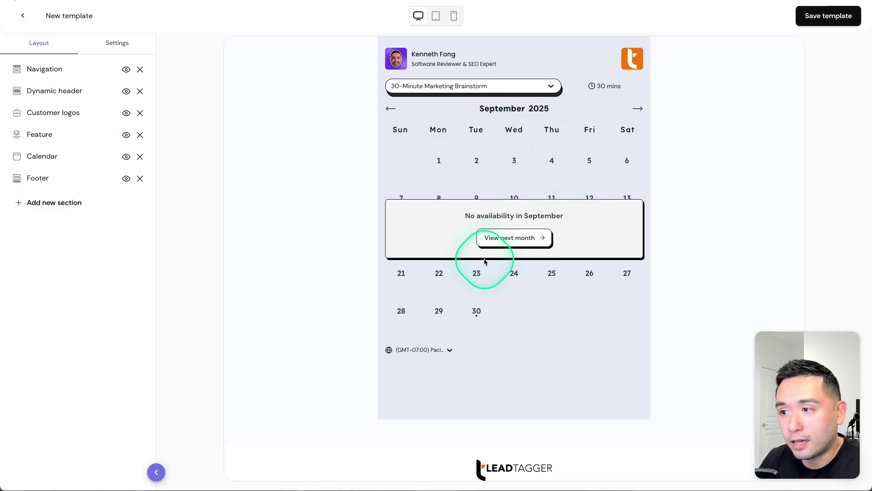
scroll(477, 213, "down", 1)
scroll(455, 311, "up", 20)
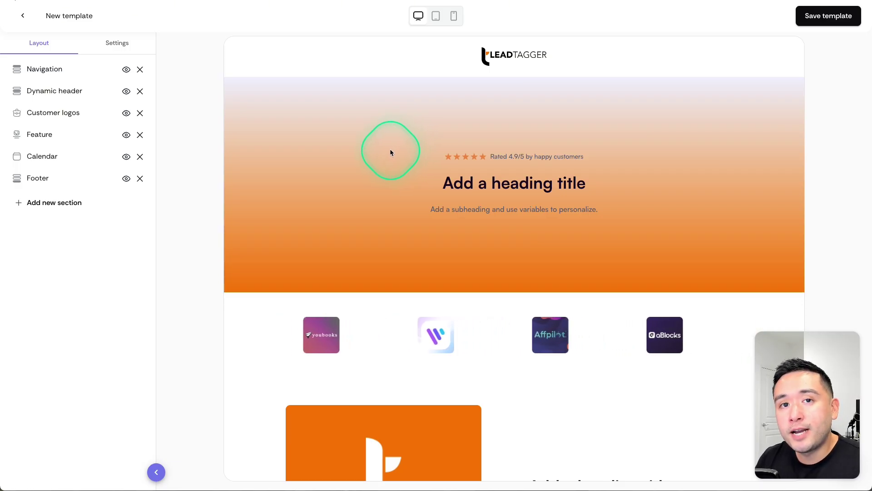
scroll(392, 151, "down", 2)
scroll(388, 152, "down", 1)
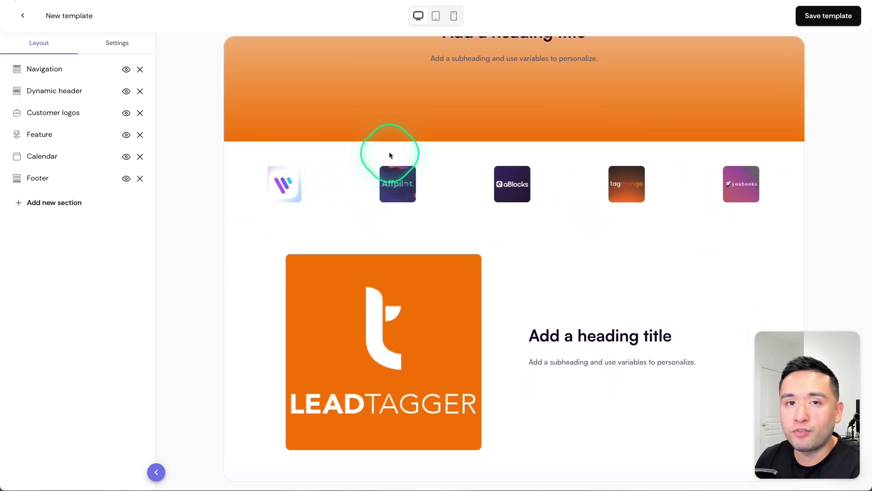
scroll(389, 155, "down", 1)
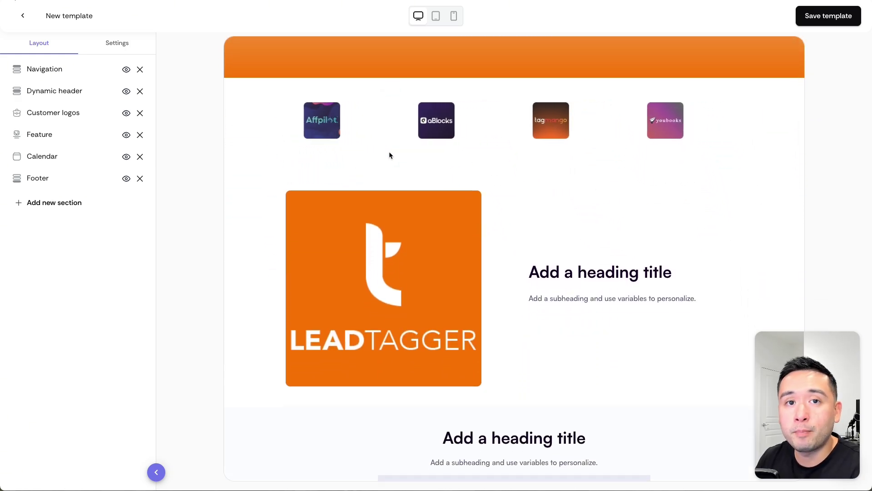
scroll(389, 155, "down", 4)
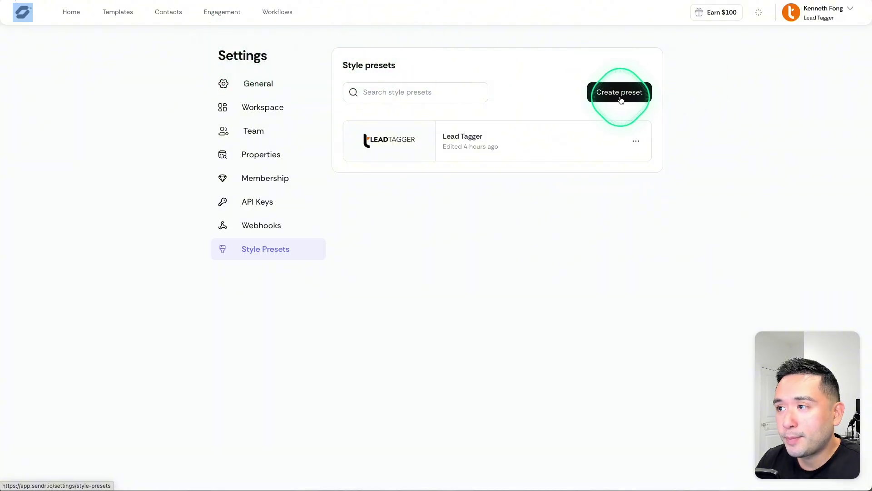
- Open the Lead Tagger style preset and scroll through its gradient header, logos, feature image and customer logos
left_click(621, 93)
left_click(662, 87)
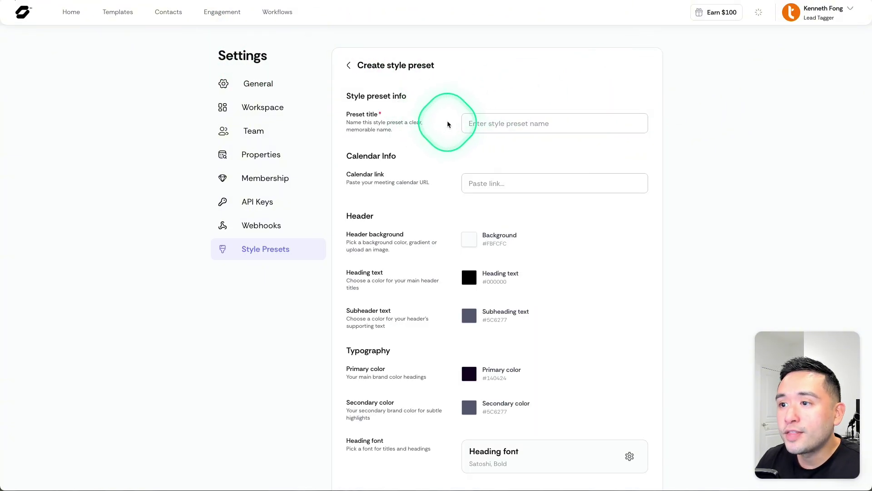
scroll(447, 124, "down", 4)
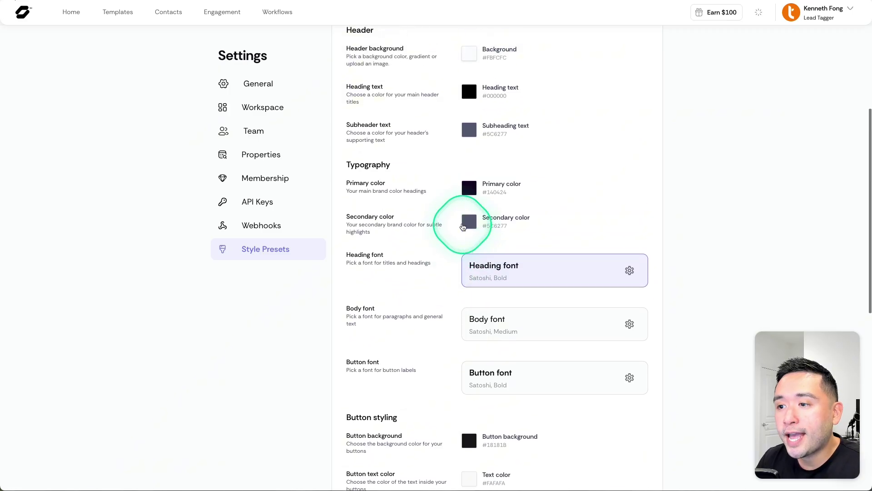
scroll(462, 226, "up", 4)
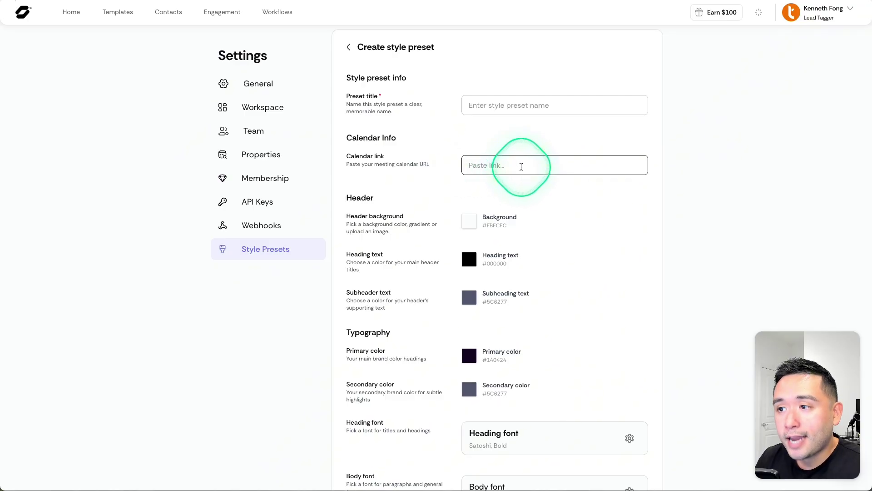
scroll(523, 168, "down", 2)
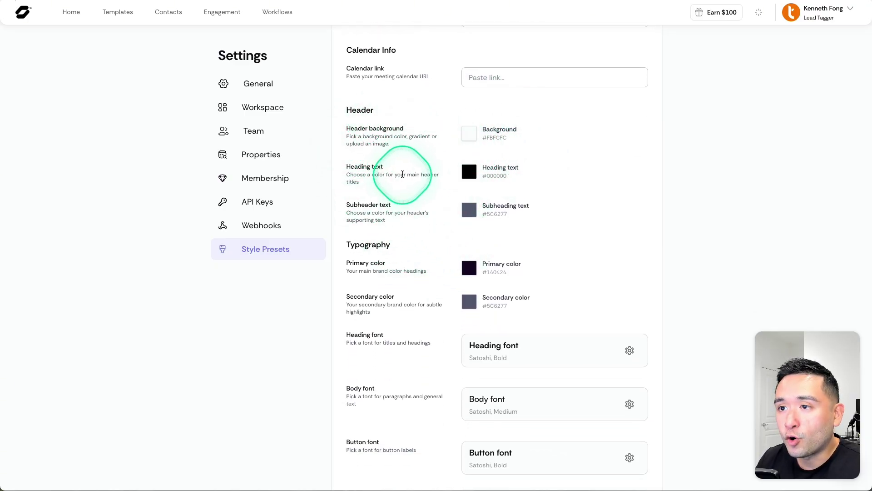
scroll(399, 174, "down", 2)
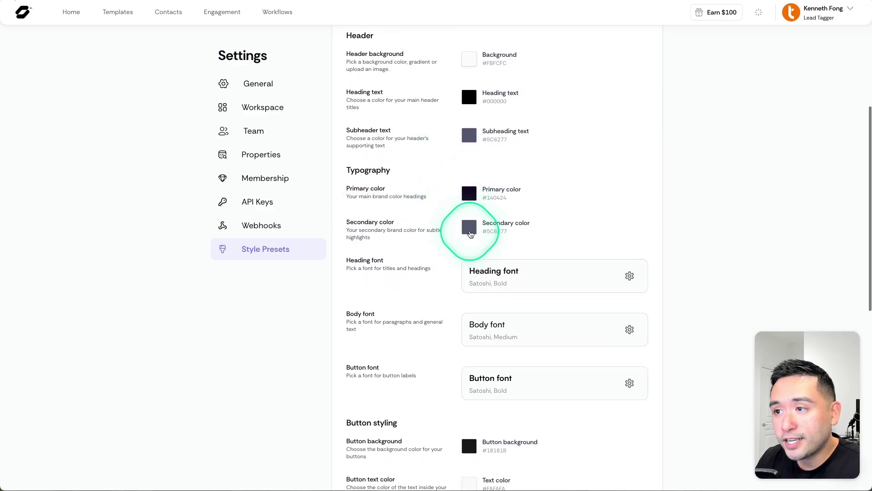
scroll(485, 208, "down", 3)
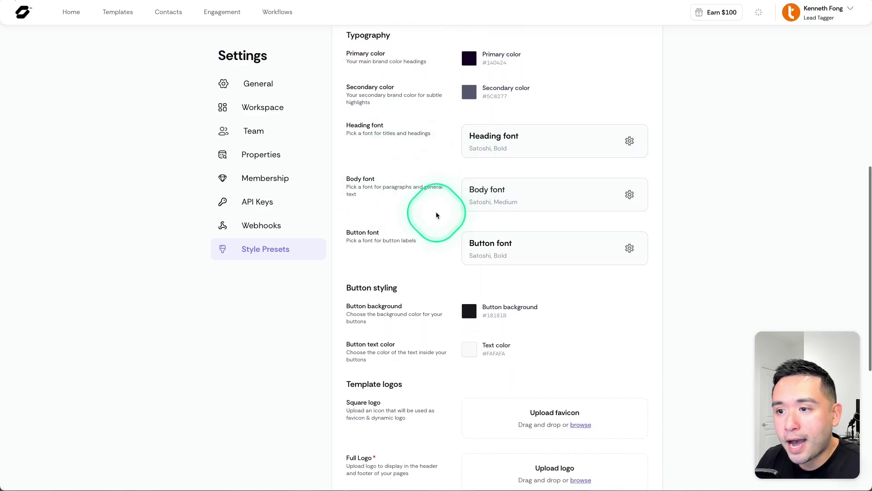
scroll(459, 218, "down", 4)
scroll(453, 210, "down", 2)
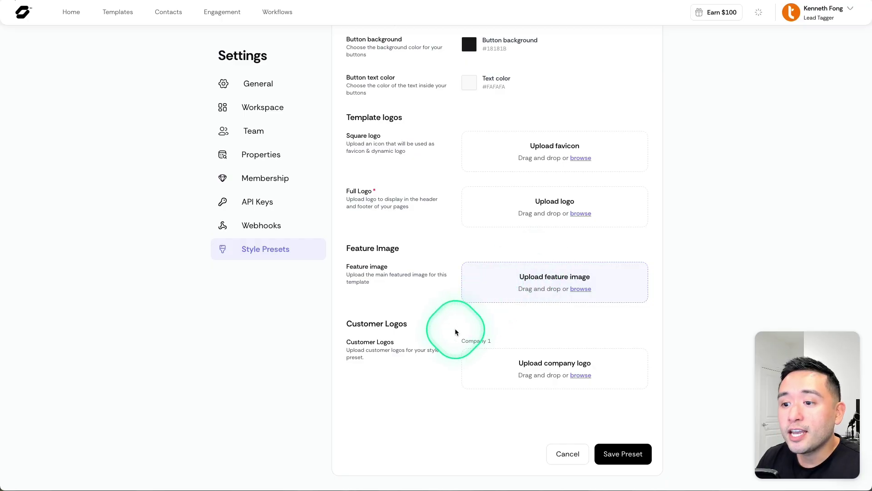
scroll(533, 171, "up", 10)
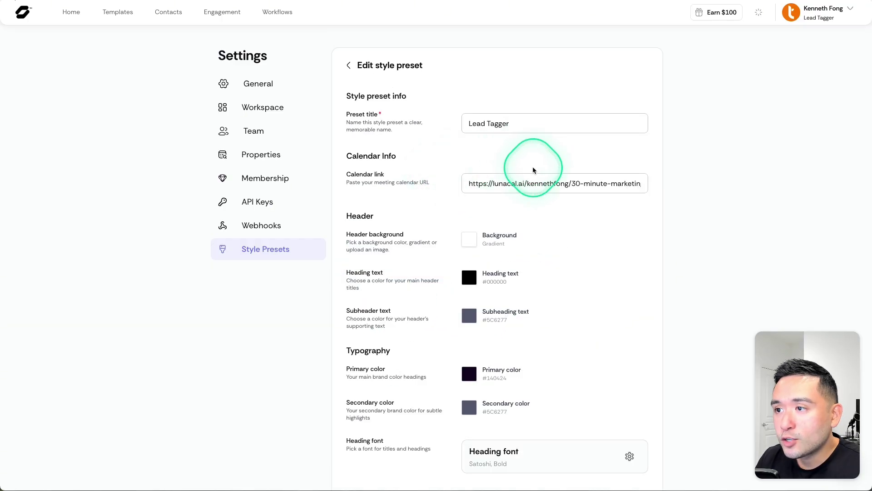
scroll(522, 140, "down", 9)
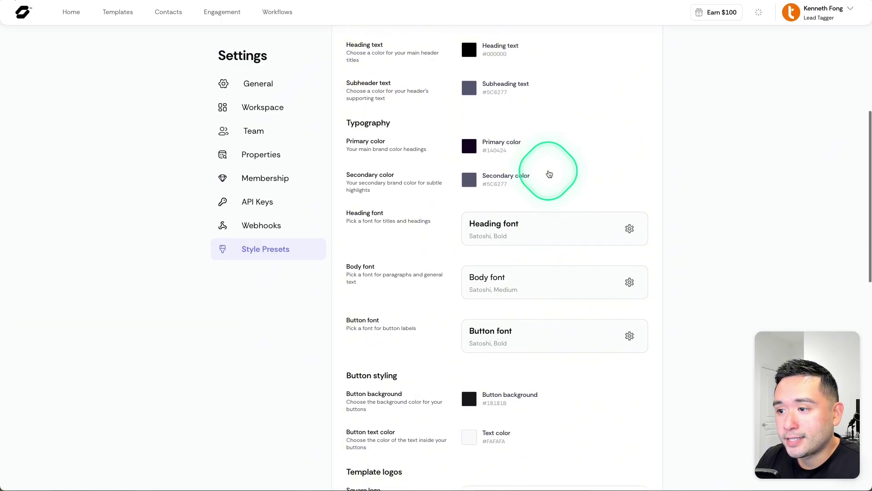
scroll(548, 174, "down", 4)
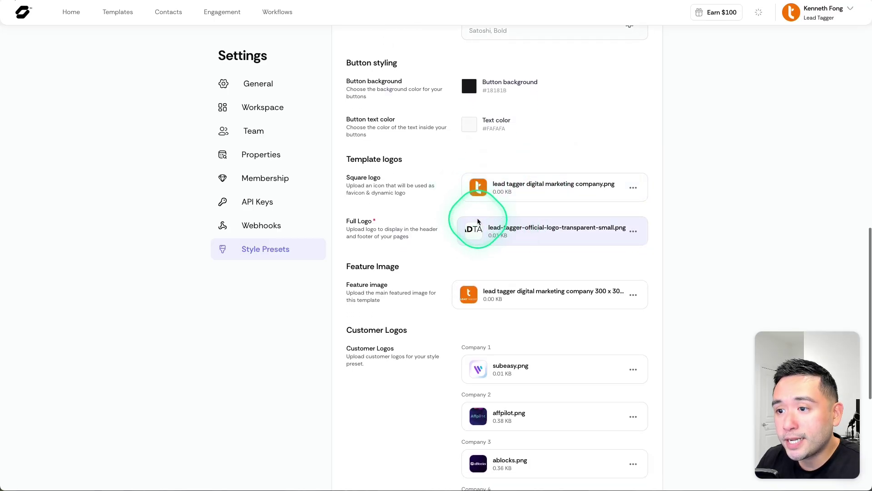
scroll(476, 200, "down", 4)
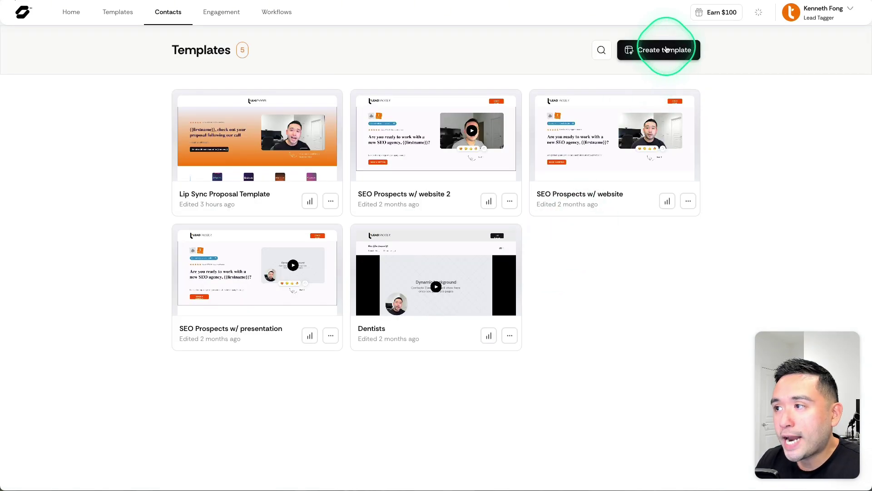
- Choose Select template and use the Meeting Template page for the new template
left_click(664, 48)
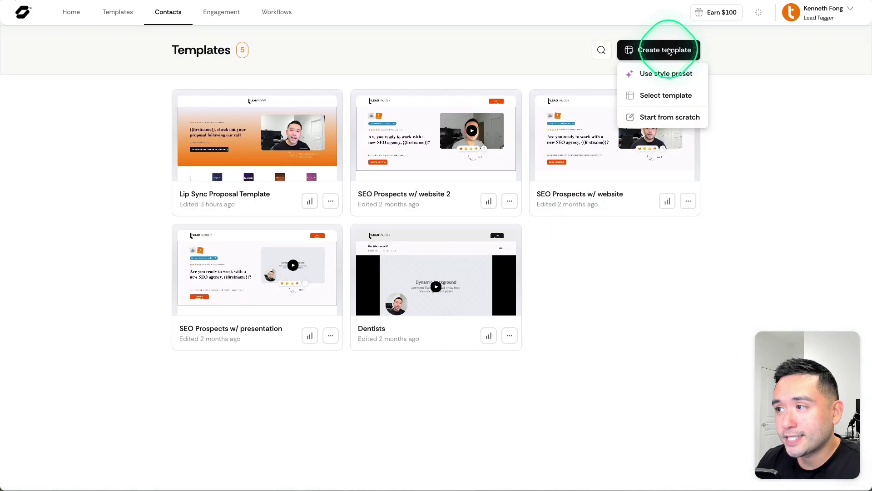
left_click(659, 100)
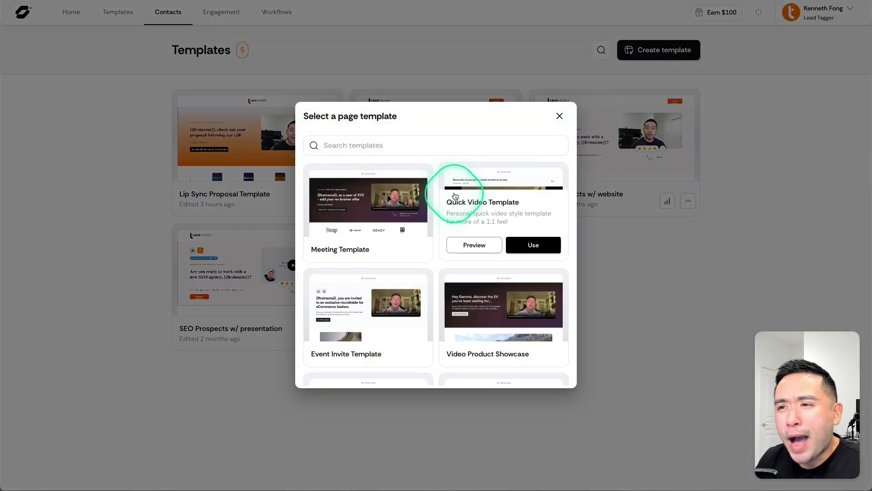
mouse_move(394, 201)
scroll(409, 218, "down", 5)
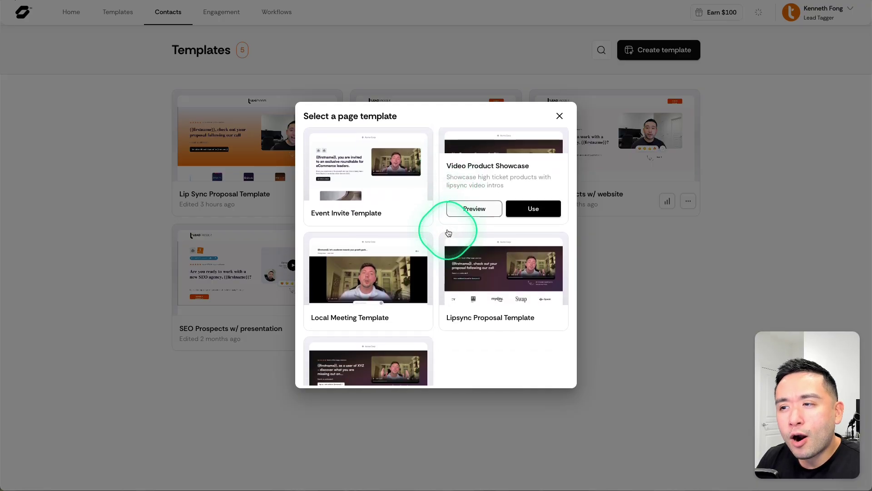
scroll(444, 306, "up", 3)
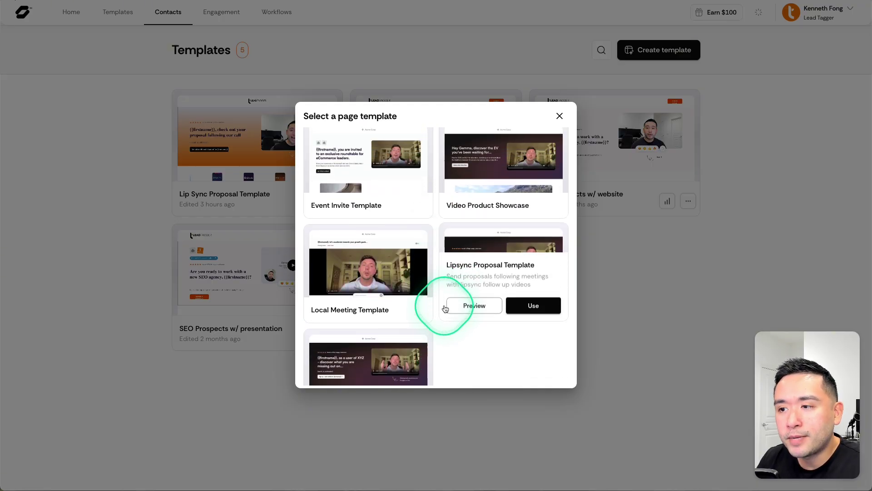
scroll(443, 308, "up", 2)
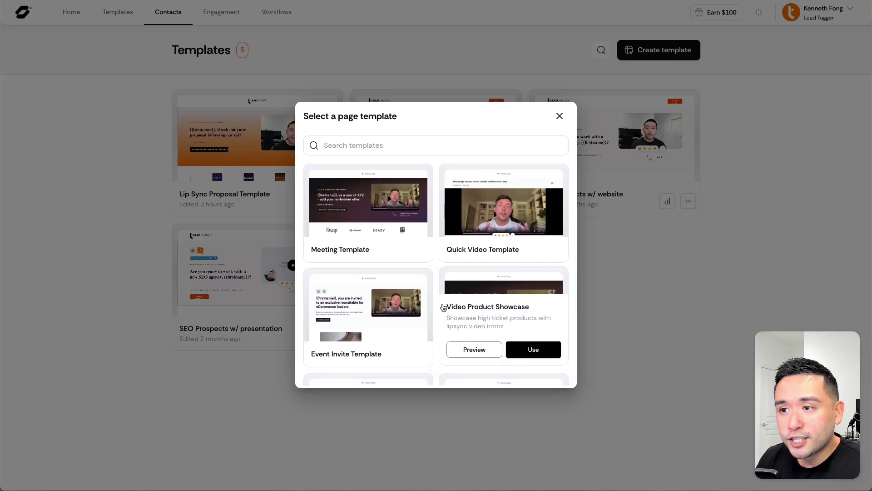
mouse_move(458, 249)
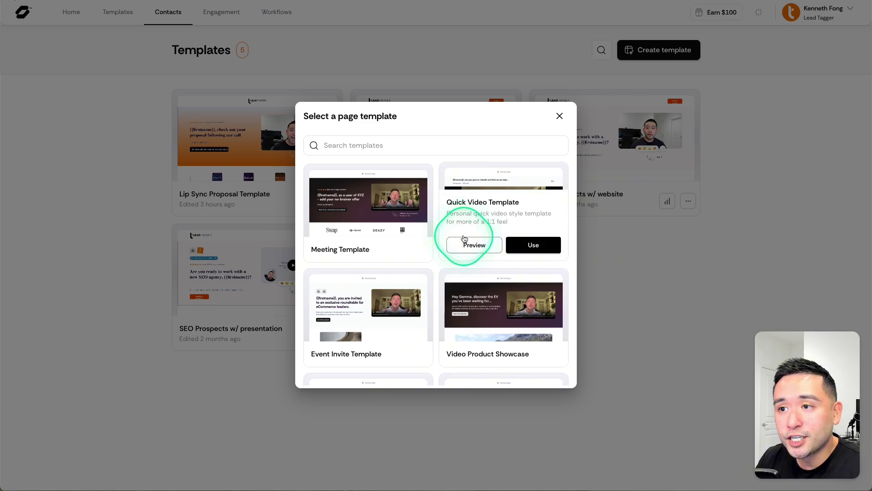
scroll(431, 236, "down", 2)
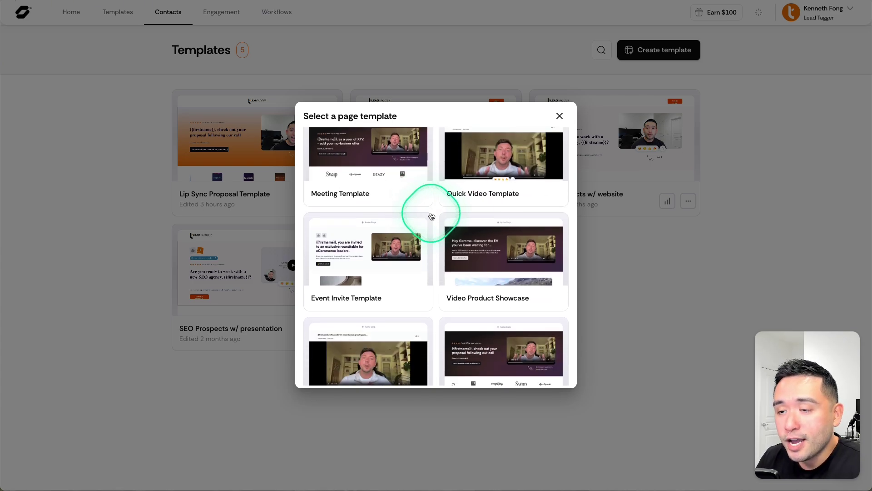
scroll(453, 232, "down", 5)
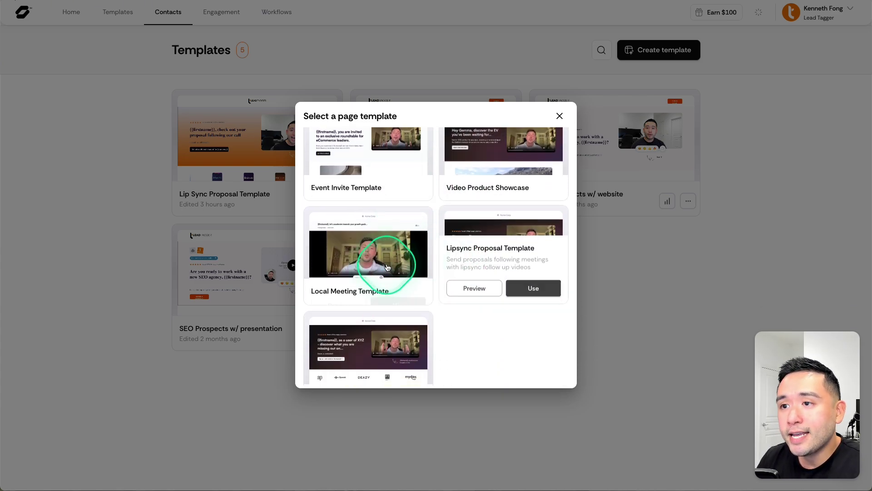
scroll(393, 318, "up", 7)
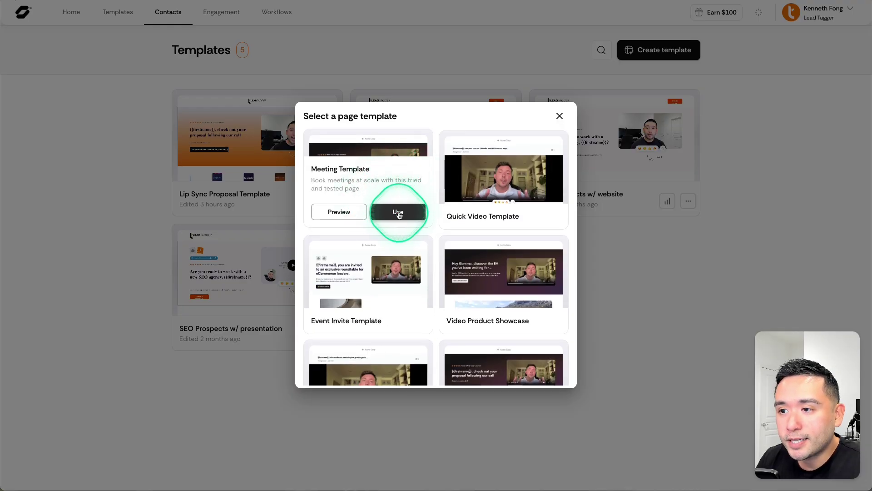
left_click(398, 212)
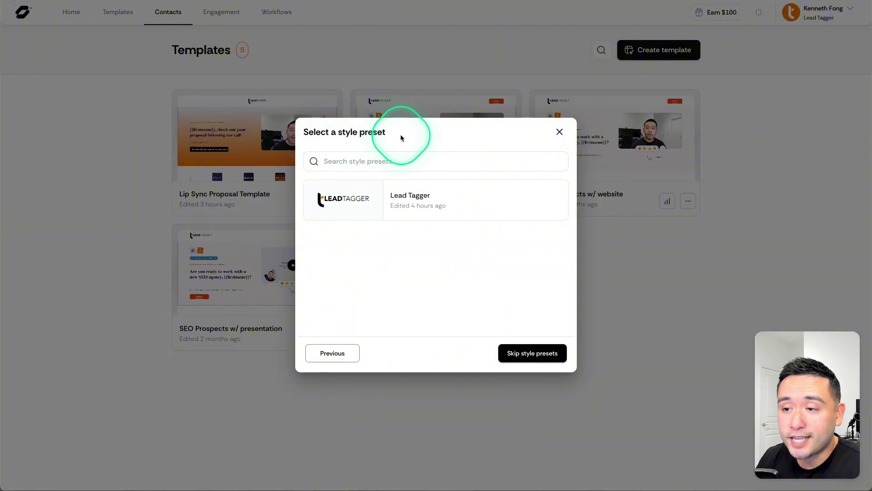
- Apply the Lead Tagger style preset to the Meeting Template and scroll through the preview
left_click(408, 204)
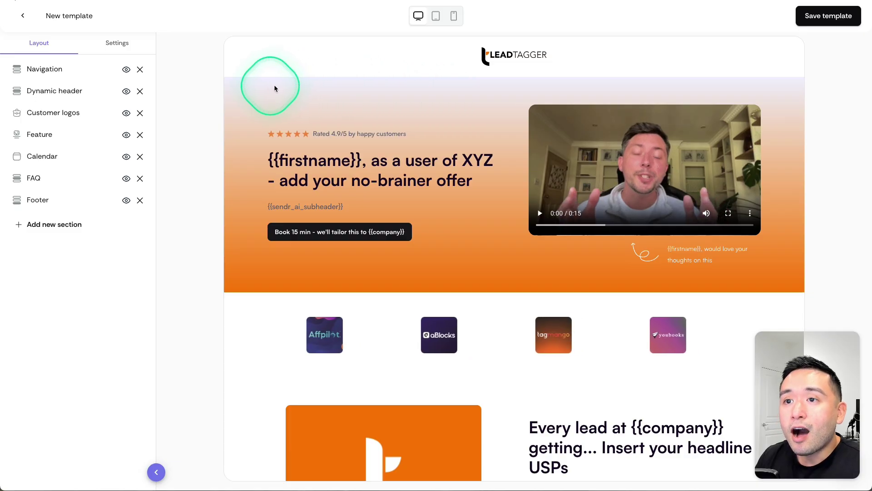
scroll(422, 152, "down", 3)
scroll(429, 153, "down", 7)
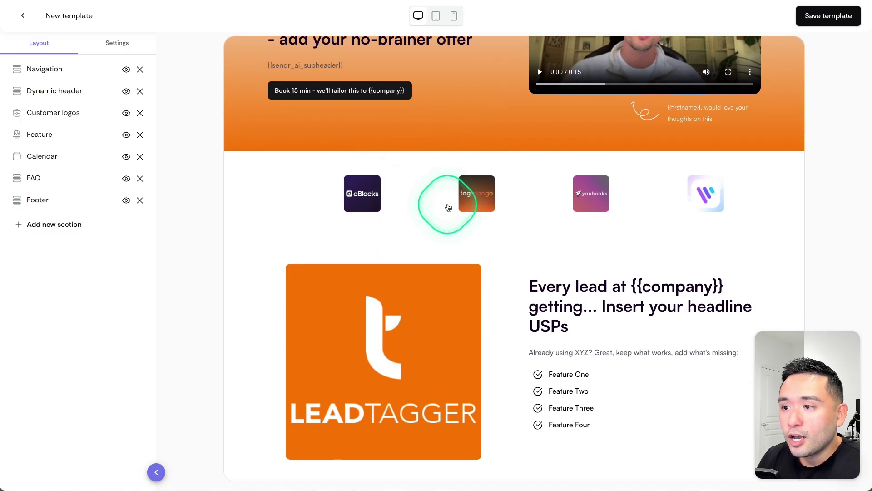
scroll(451, 126, "down", 7)
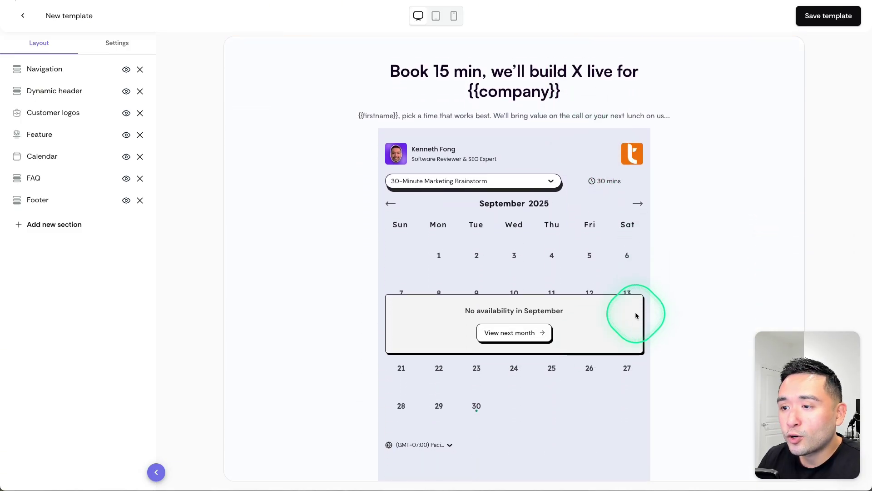
scroll(357, 233, "down", 4)
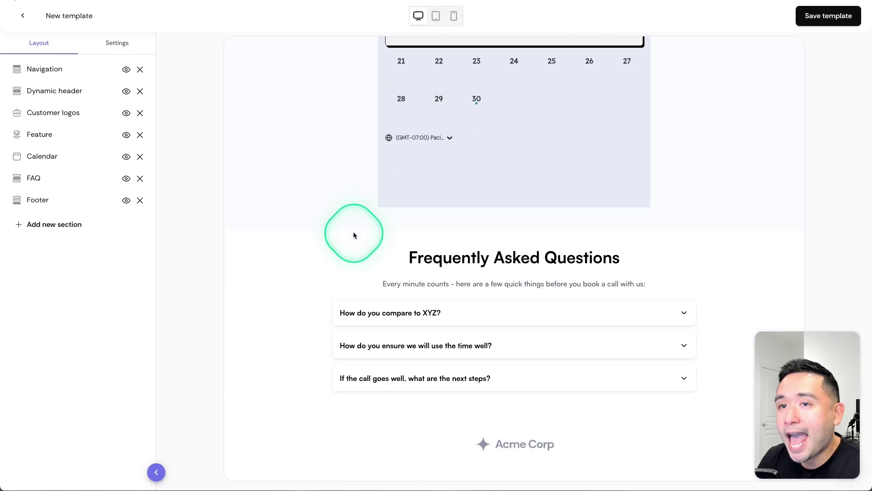
- Expand the Dynamic header settings in the Layout panel and scroll down to its Colors
scroll(353, 230, "up", 14)
scroll(355, 235, "up", 7)
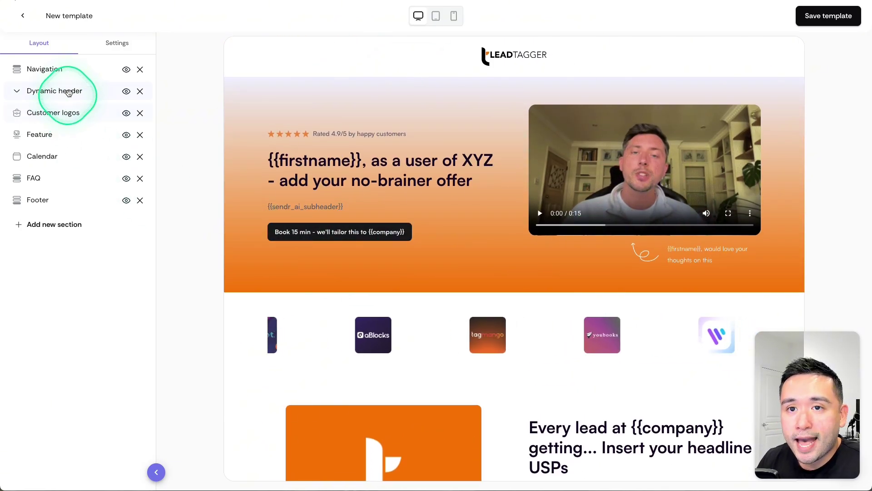
left_click(16, 93)
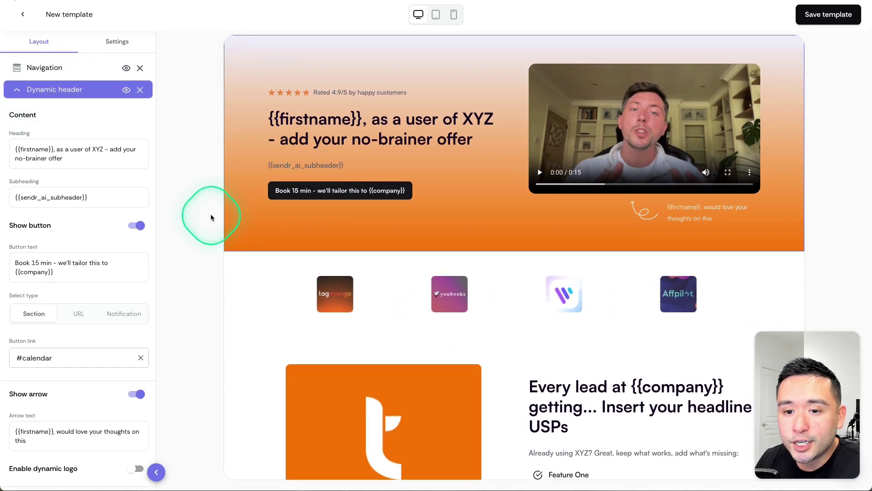
scroll(108, 256, "down", 8)
- Keep the header background as a gradient and change its orange starting colour to blue
left_click(52, 235)
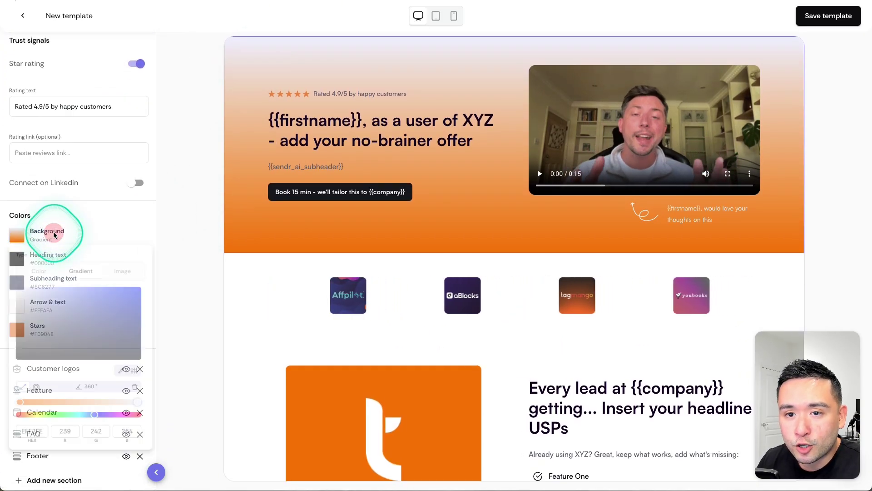
left_click(82, 283)
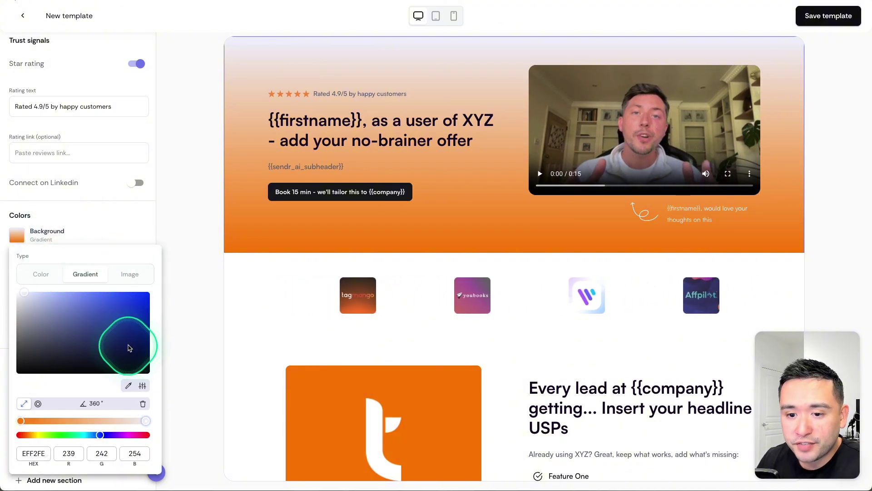
left_click(25, 420)
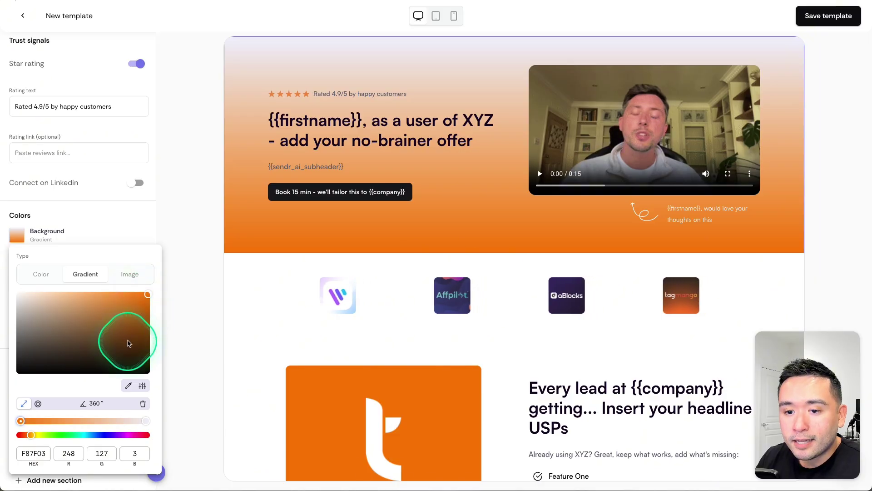
left_click(102, 435)
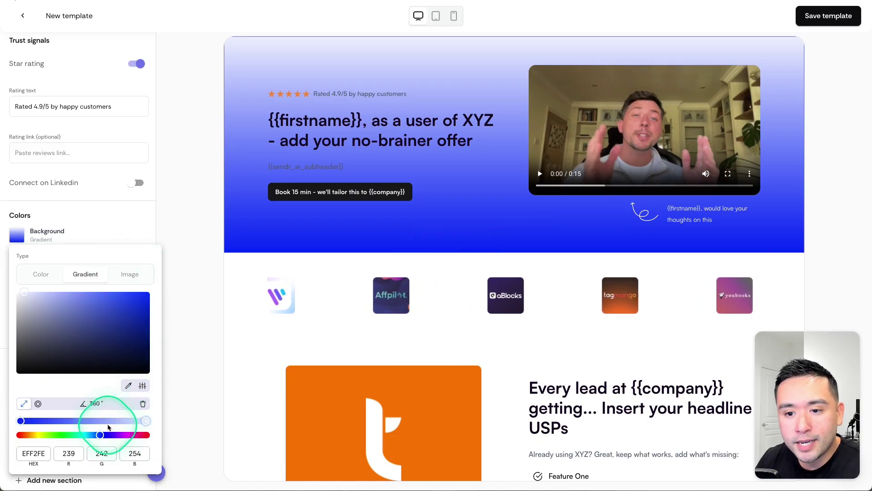
- Experiment with the other gradient stop's colour, tuning it toward magenta and then darkening it
left_click(136, 435)
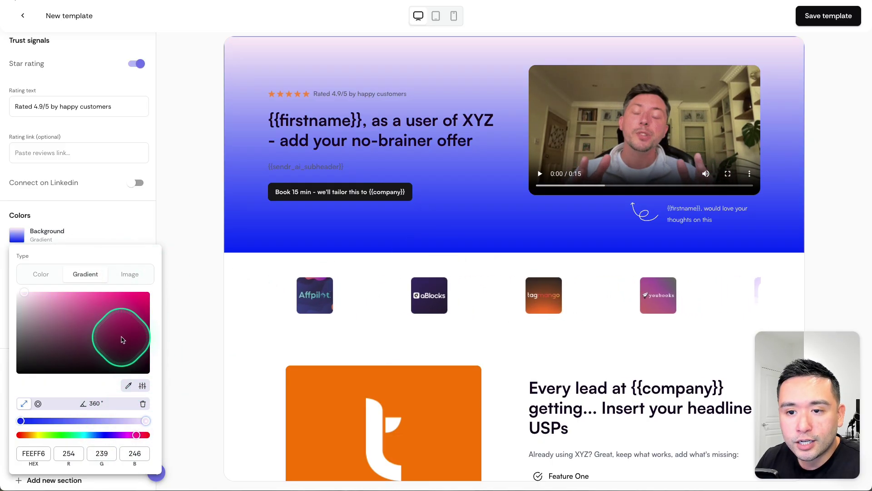
left_click_drag(120, 343, 145, 312)
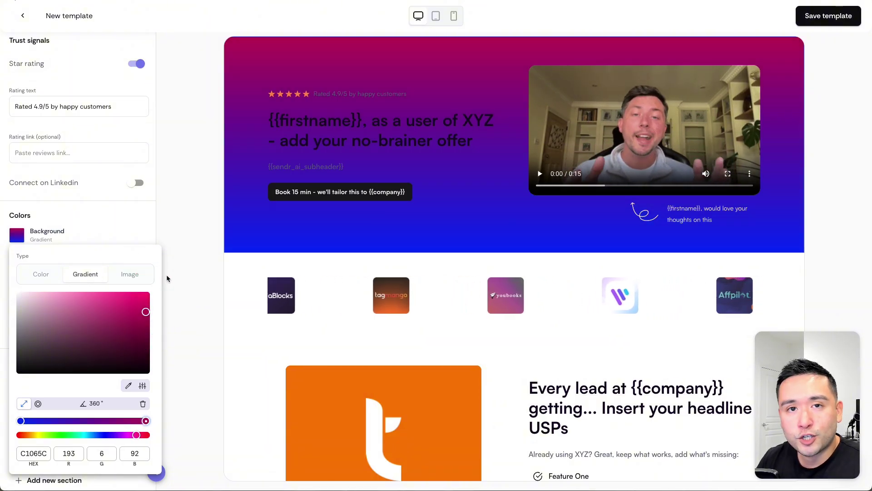
left_click(200, 283)
left_click(293, 95)
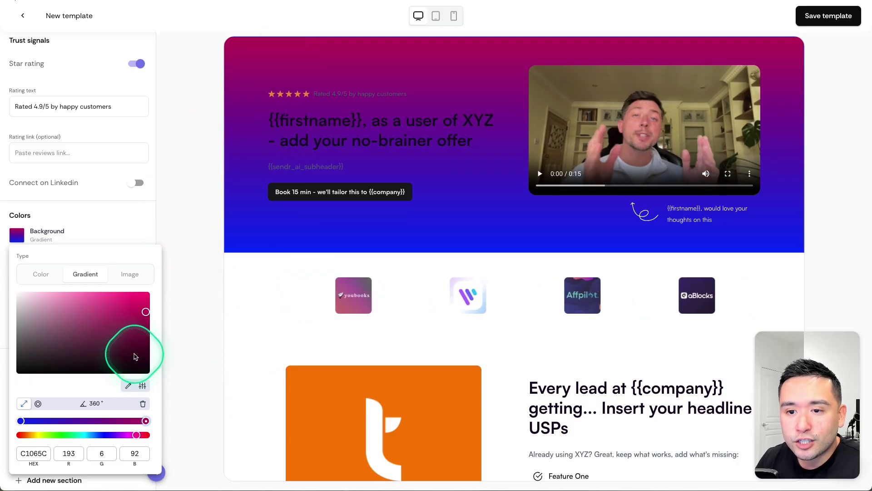
left_click_drag(136, 356, 16, 293)
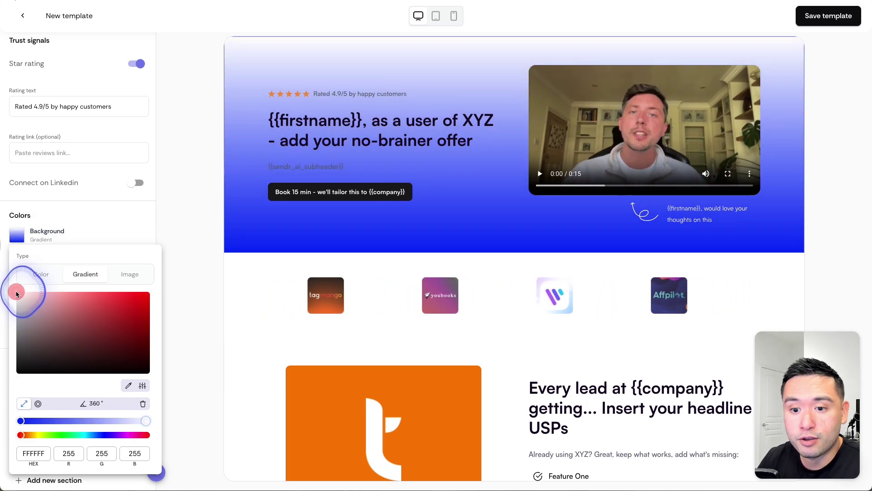
- Change the hero background type to Image and keep Background Size on Fill
left_click(130, 274)
left_click(141, 322)
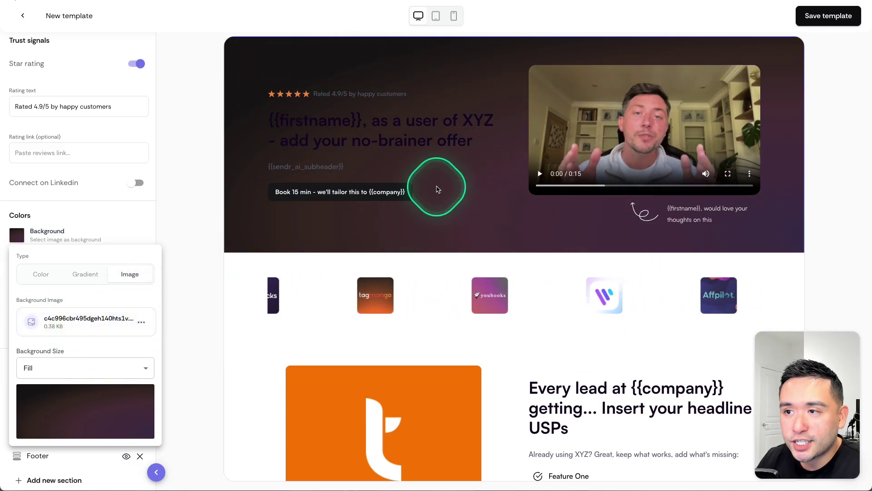
left_click(40, 370)
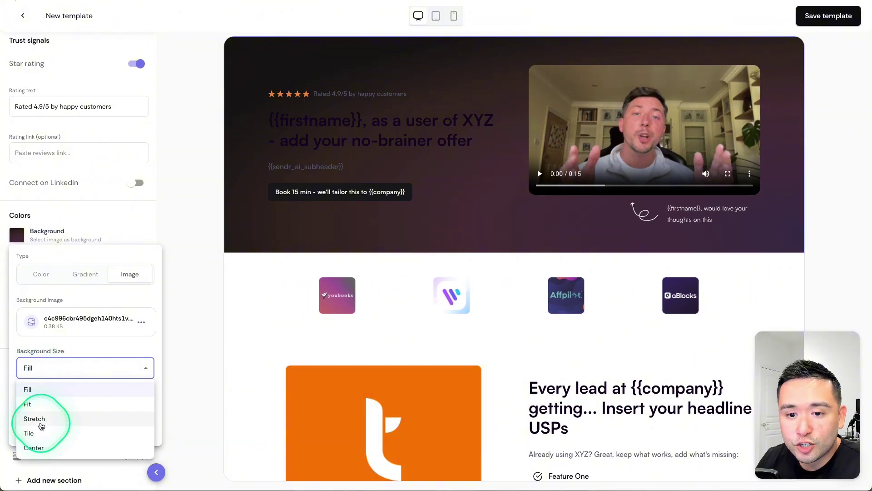
left_click(137, 353)
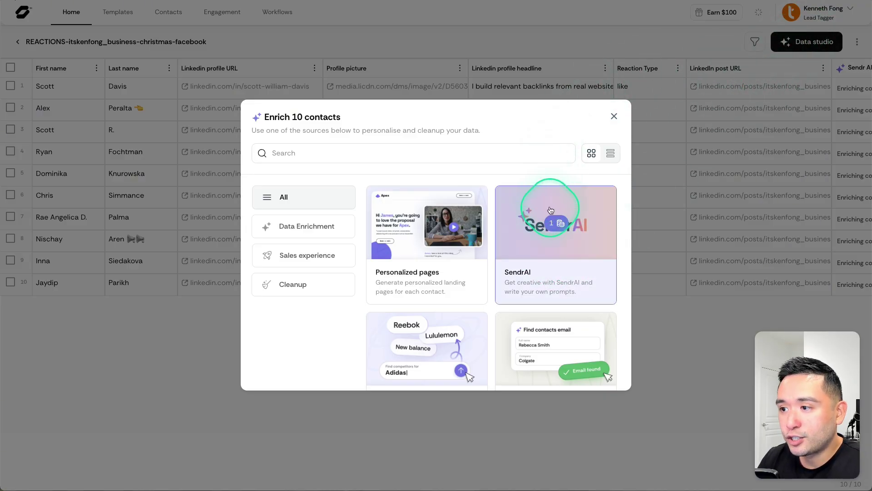
- Open SendrAI's Prompt library for the contacts and scroll through its pre-built templates
left_click(558, 233)
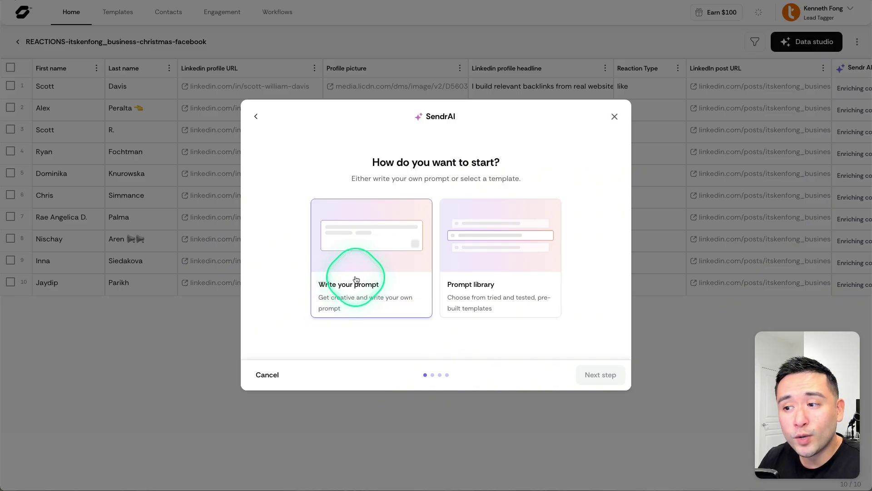
left_click(490, 250)
scroll(491, 231, "down", 5)
scroll(490, 226, "up", 4)
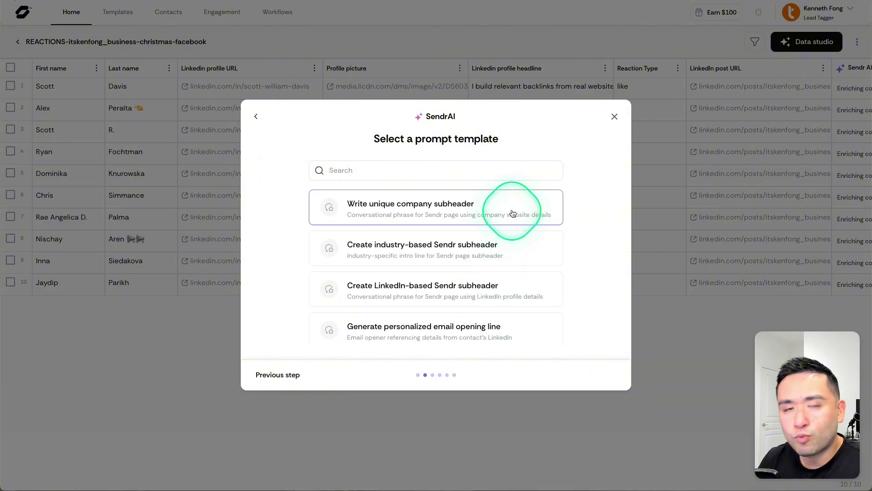
scroll(502, 228, "down", 3)
scroll(495, 229, "down", 2)
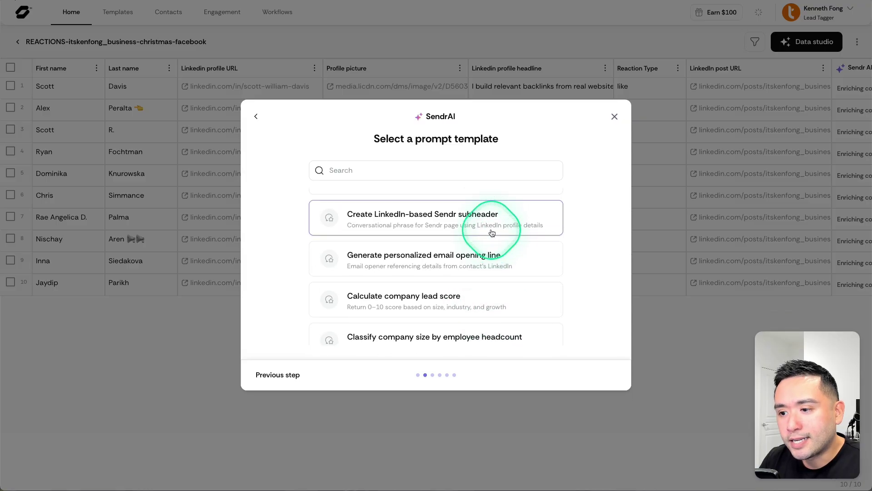
scroll(492, 232, "up", 2)
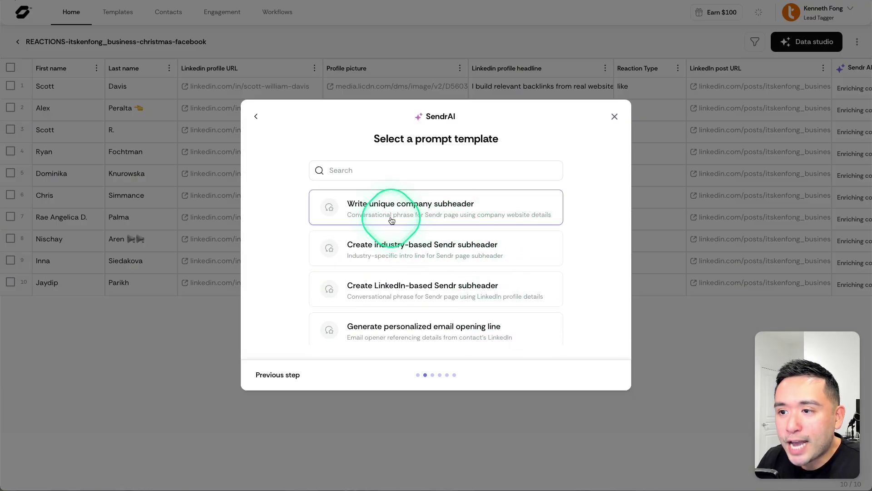
scroll(451, 209, "down", 2)
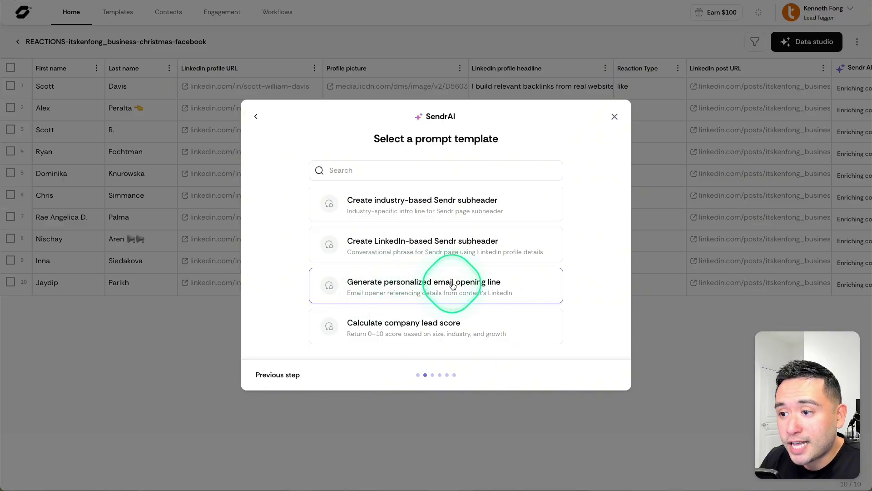
scroll(458, 268, "down", 2)
scroll(483, 275, "down", 10)
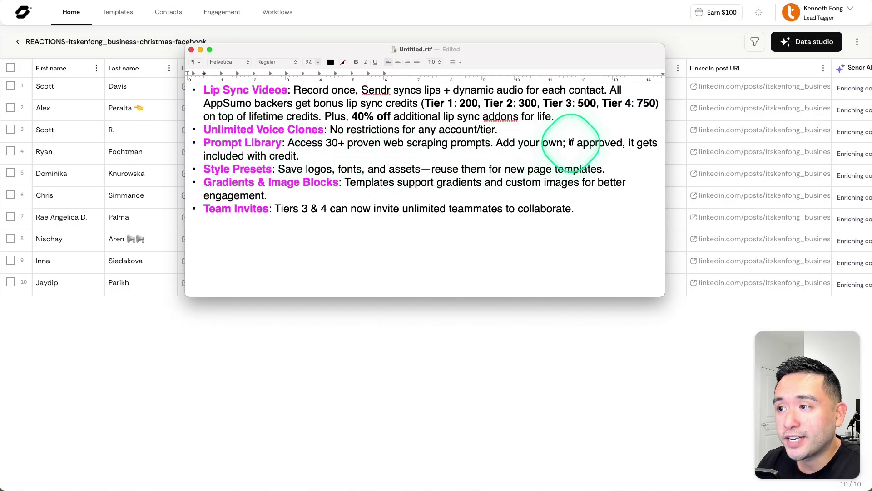
- Highlight the approved-prompts credit note and the Team Invites note in Untitled.rtf
left_click_drag(570, 142, 650, 144)
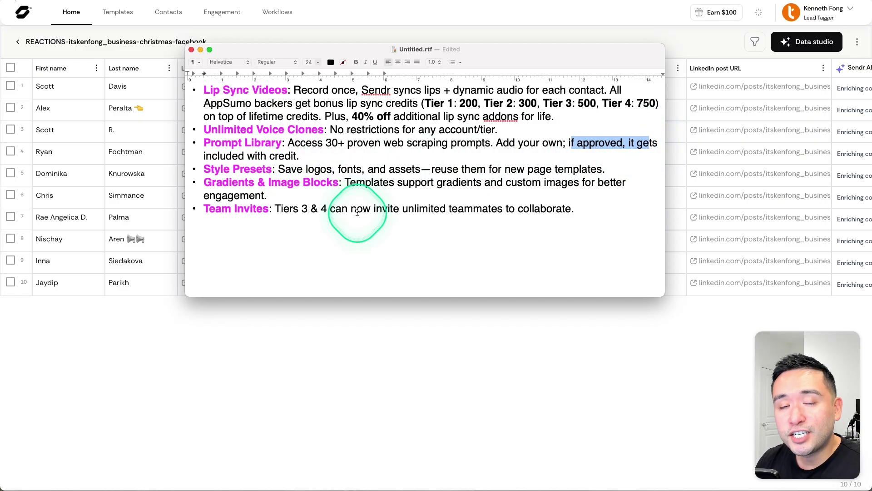
left_click(218, 209)
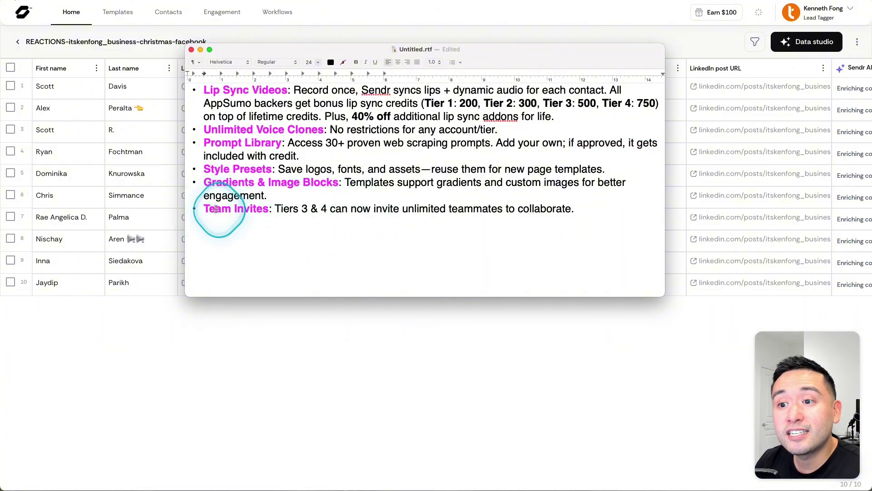
left_click_drag(218, 209, 577, 208)
left_click(302, 214)
- Review the invite role choices in Team settings and leave Member as the role
left_click(577, 207)
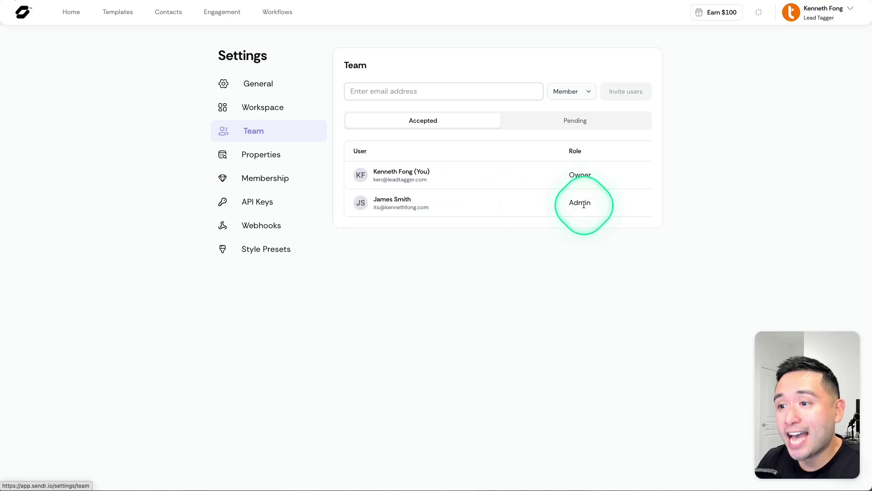
left_click(584, 92)
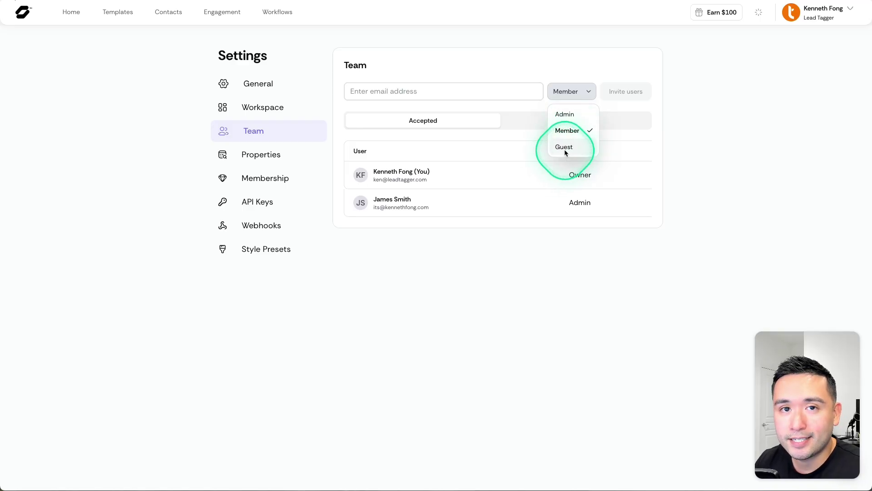
left_click(531, 173)
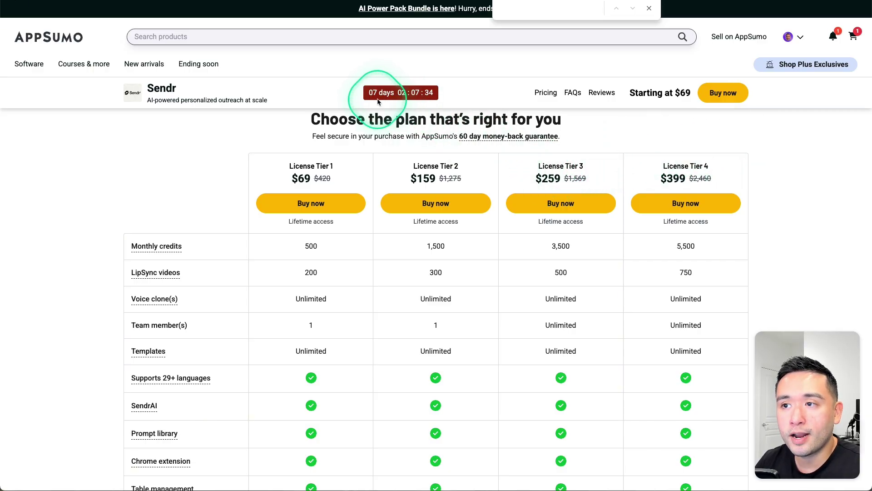
- Scroll the tier table down to the Tier 3–4 features, Custom domains through Teleprompter
scroll(560, 205, "down", 2)
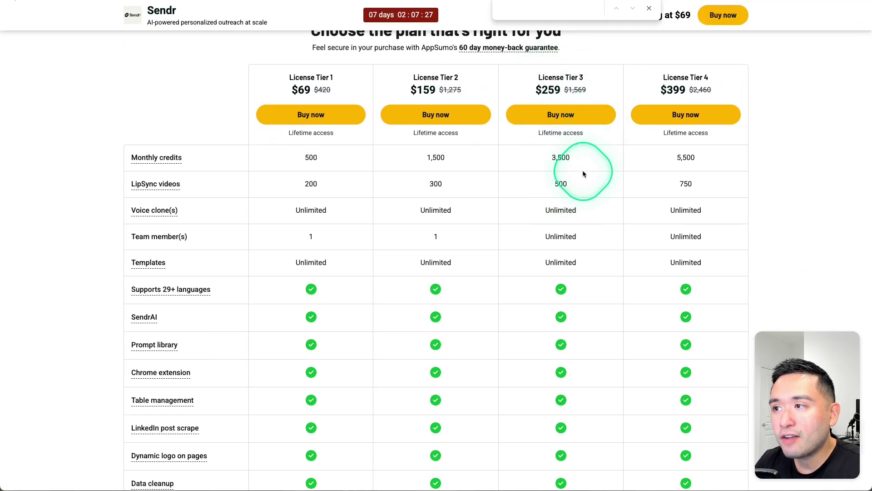
scroll(566, 205, "down", 10)
scroll(569, 209, "down", 1)
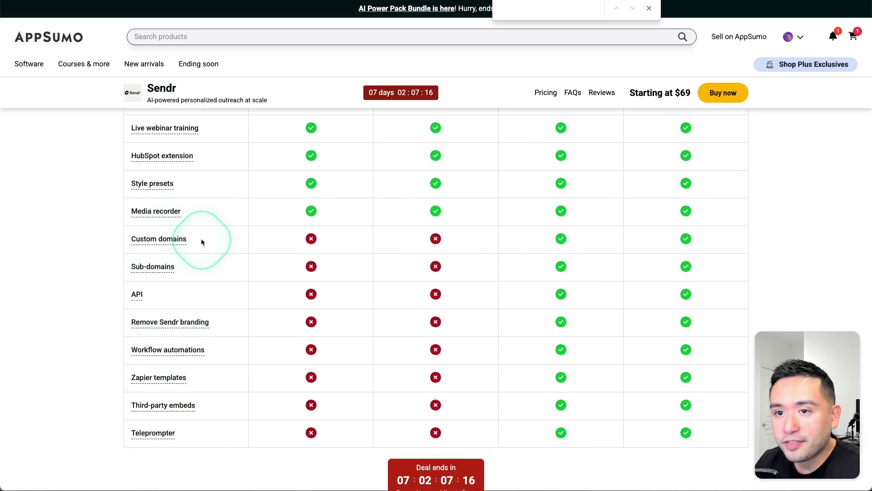
scroll(209, 259, "down", 2)
mouse_move(169, 347)
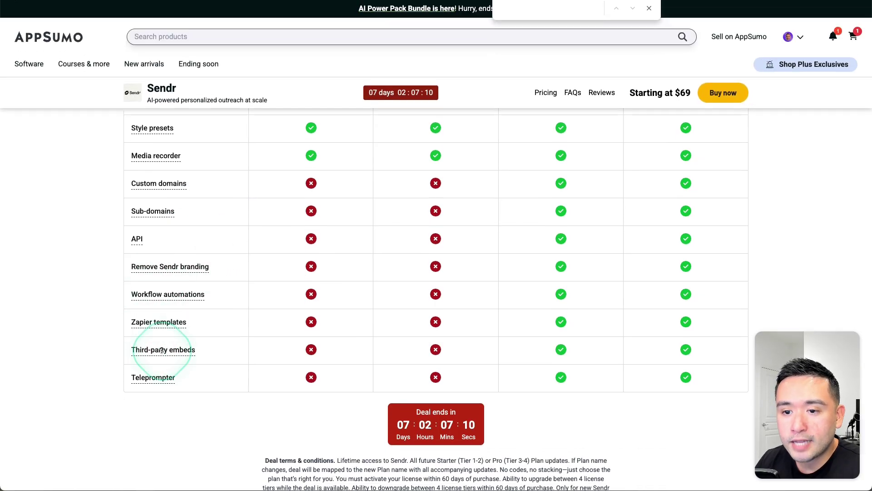